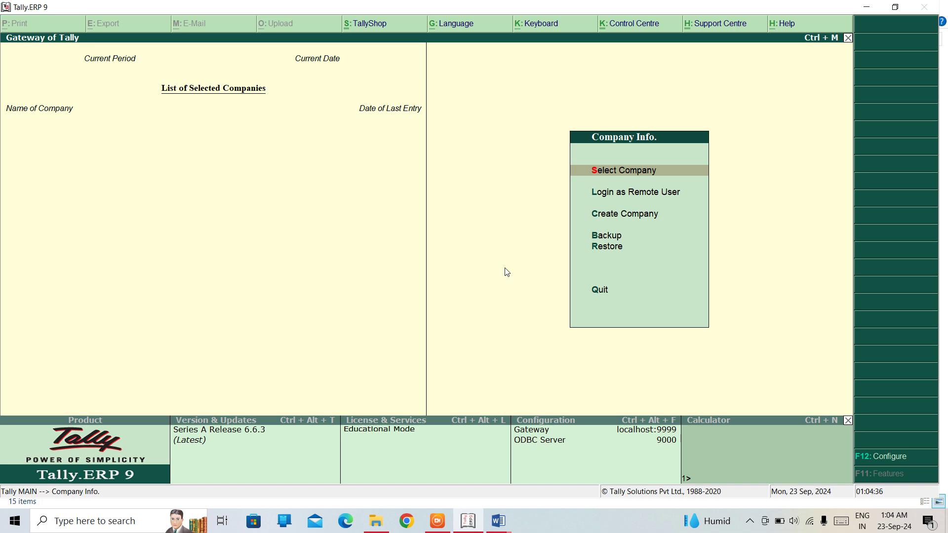
- Start Create Company from Company Info and move past the data directory to the Name entry
{"action": "mouse_move", "coordinate": [498, 520]}
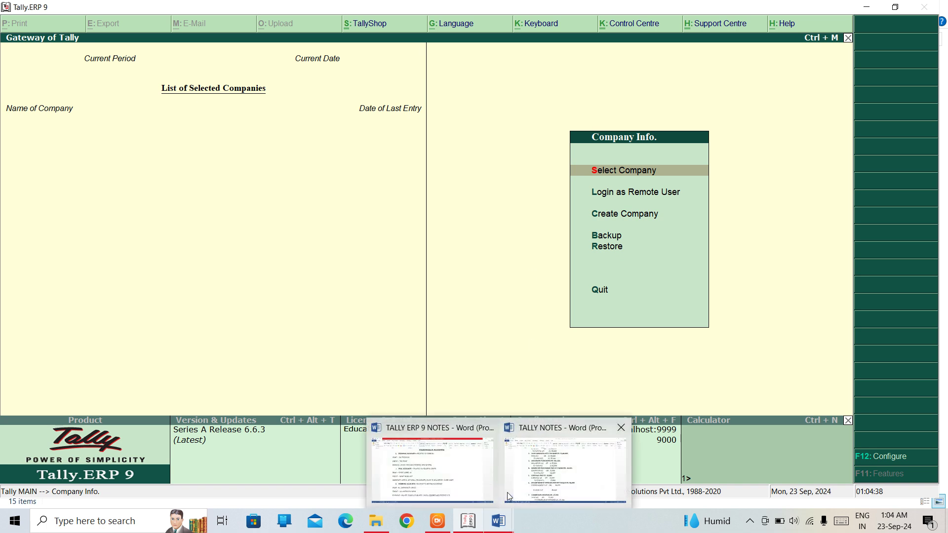
{"action": "mouse_move", "coordinate": [509, 491]}
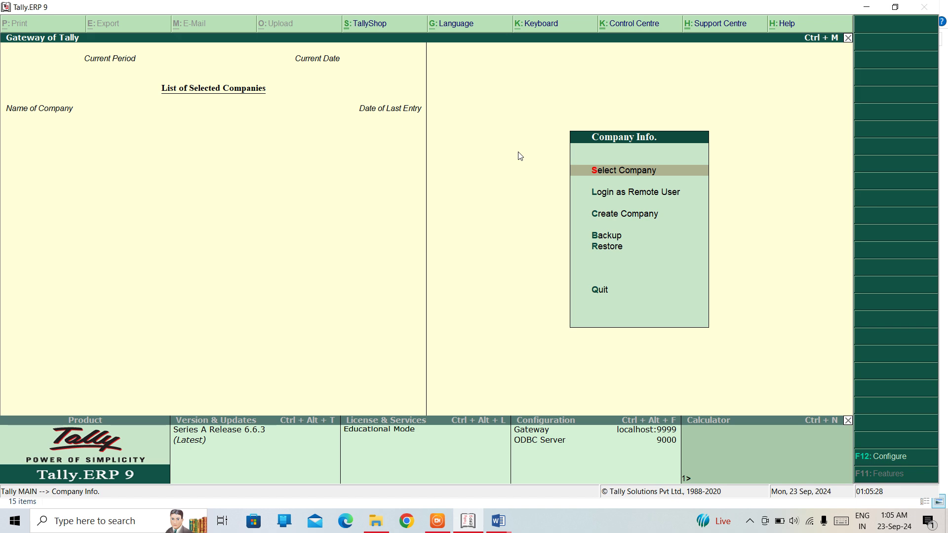
{"action": "key", "text": "Down"}
{"action": "key", "text": "Down"}
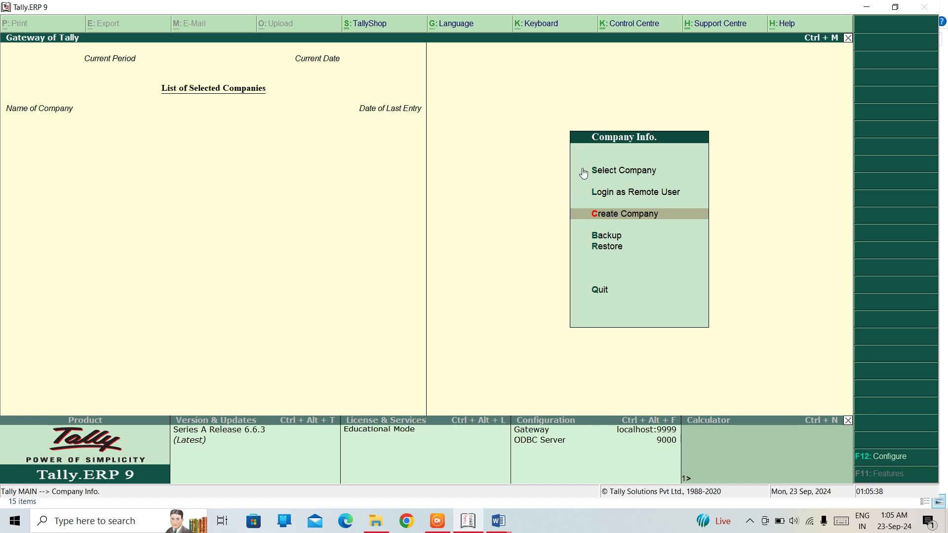
{"action": "key", "text": "Down"}
{"action": "key", "text": "Up"}
{"action": "key", "text": "Up"}
{"action": "key", "text": "Down"}
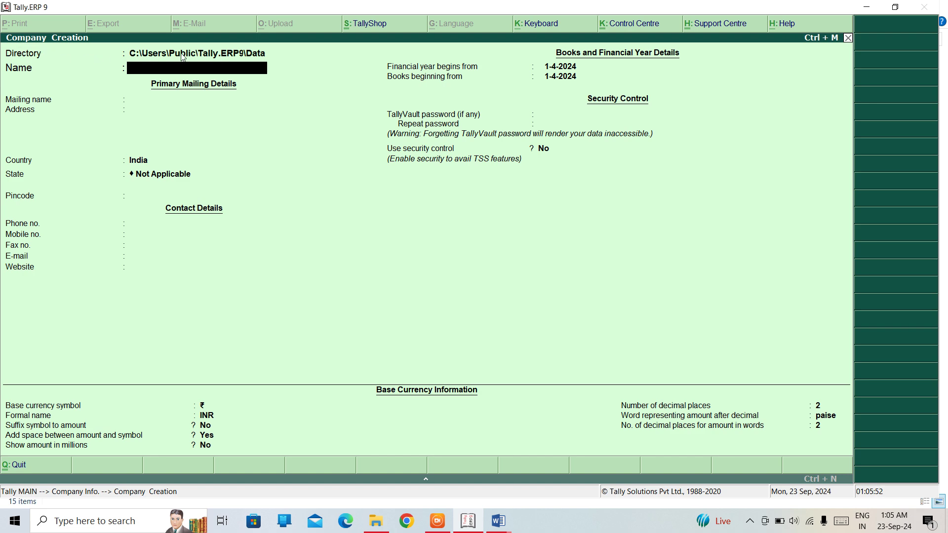
{"action": "left_click", "coordinate": [169, 55]}
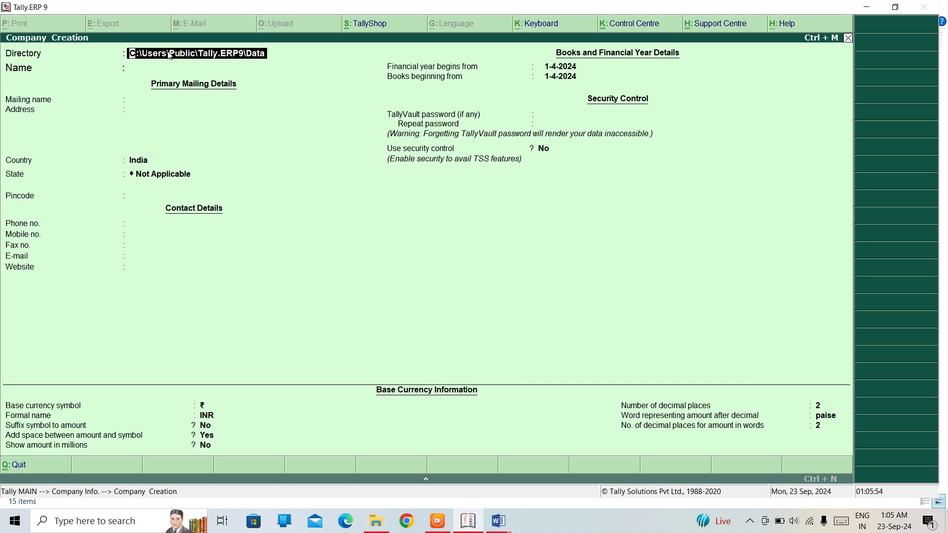
{"action": "key", "text": "Return"}
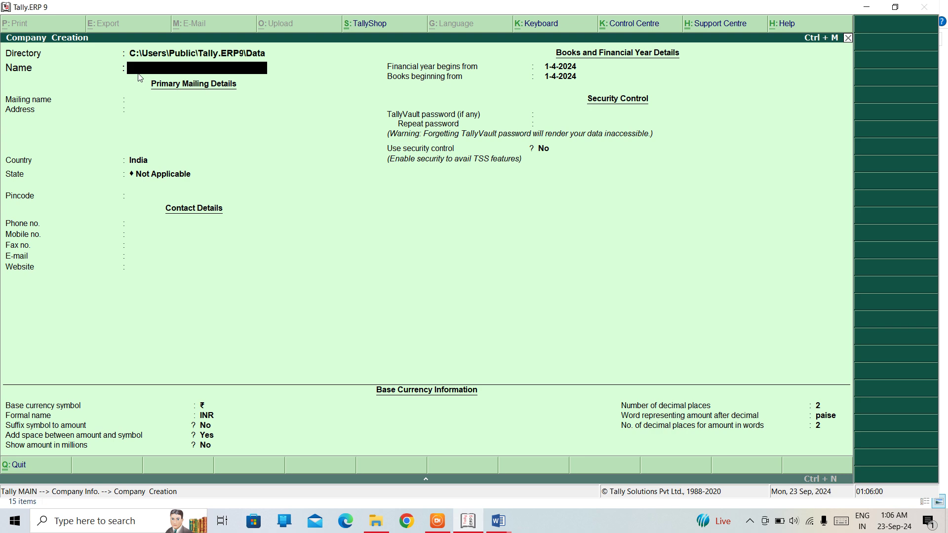
- Name the company TALLY TRADERS and accept the same auto-filled mailing name
{"action": "type", "text": "TALLY TRADERS"}
{"action": "key", "text": "Return"}
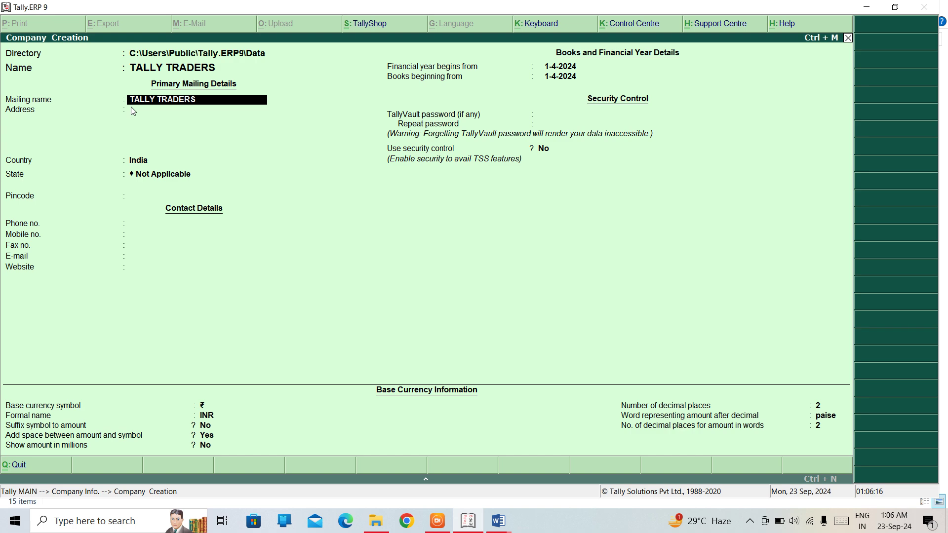
{"action": "key", "text": "Return"}
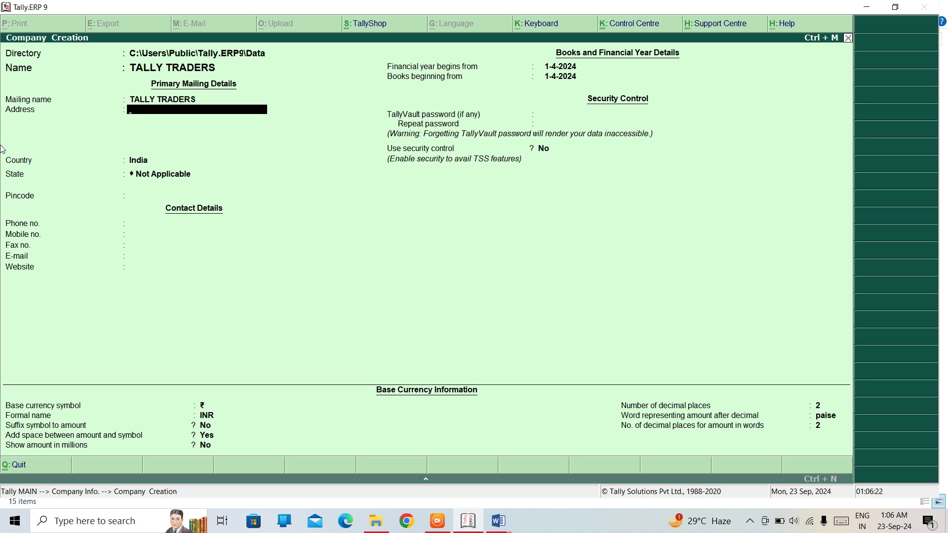
- Enter the company's two-line postal address
{"action": "type", "text": "TILAK NAGAR"}
{"action": "key", "text": "Return"}
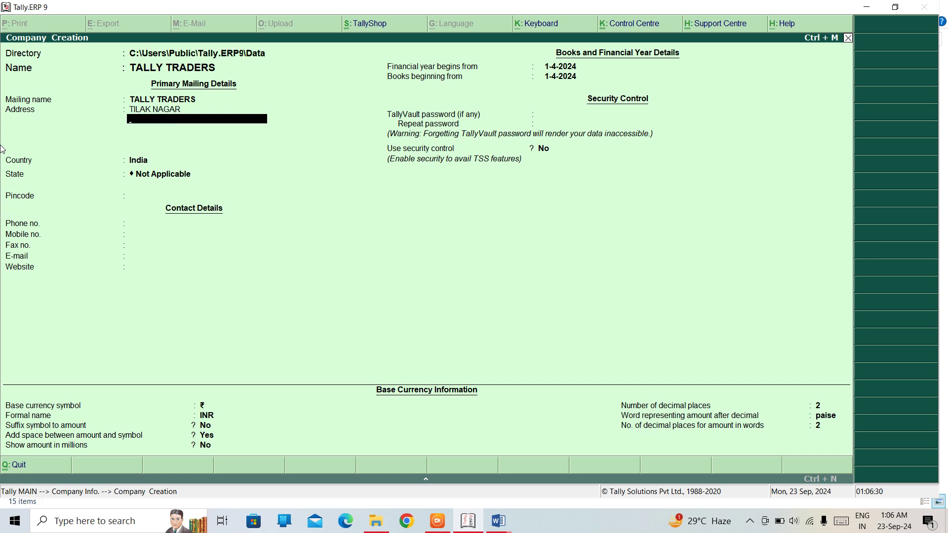
{"action": "type", "text": "BUILDING A"}
{"action": "key", "text": "Return"}
{"action": "key", "text": "Return"}
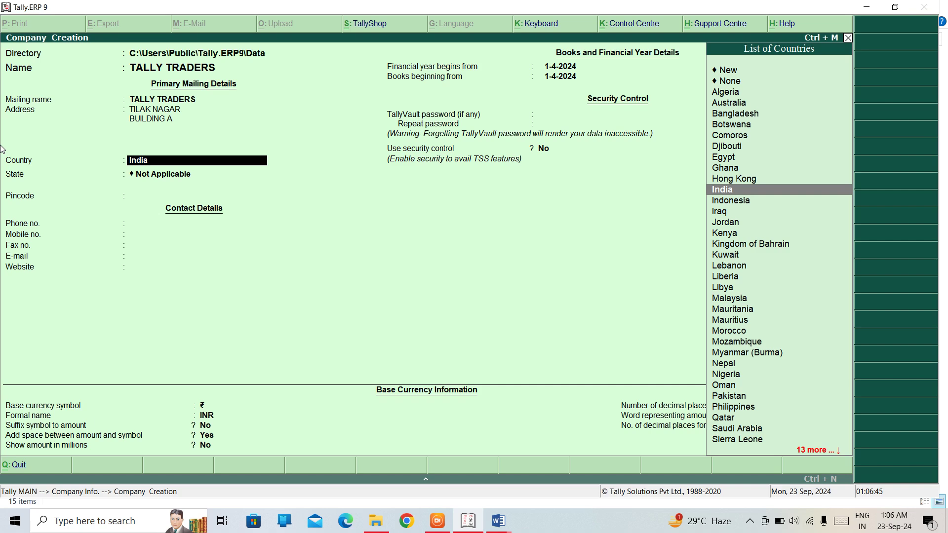
- Accept India as the country and pick Delhi from the state list
{"action": "key", "text": "Return"}
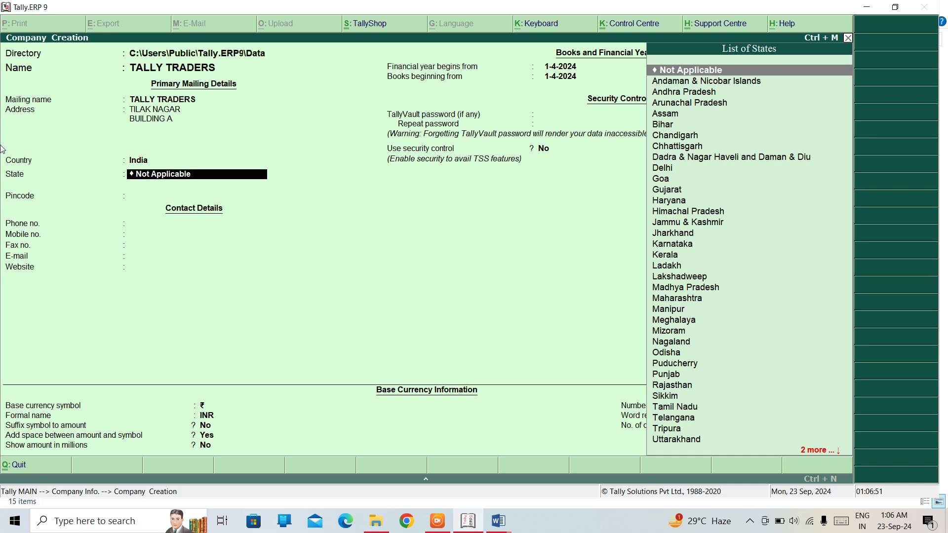
{"action": "key", "text": "Down"}
{"action": "key", "text": "Down"}
{"action": "key", "text": "Down"}
{"action": "key", "text": "Down"}
{"action": "key", "text": "Down"}
{"action": "key", "text": "Down"}
{"action": "key", "text": "Down"}
{"action": "key", "text": "Down"}
{"action": "key", "text": "Down"}
{"action": "key", "text": "Down"}
{"action": "key", "text": "Down"}
{"action": "key", "text": "Down"}
{"action": "key", "text": "Down"}
{"action": "key", "text": "Down"}
{"action": "key", "text": "Down"}
{"action": "key", "text": "Down"}
{"action": "key", "text": "Down"}
{"action": "key", "text": "Down"}
{"action": "key", "text": "Down"}
{"action": "key", "text": "Down"}
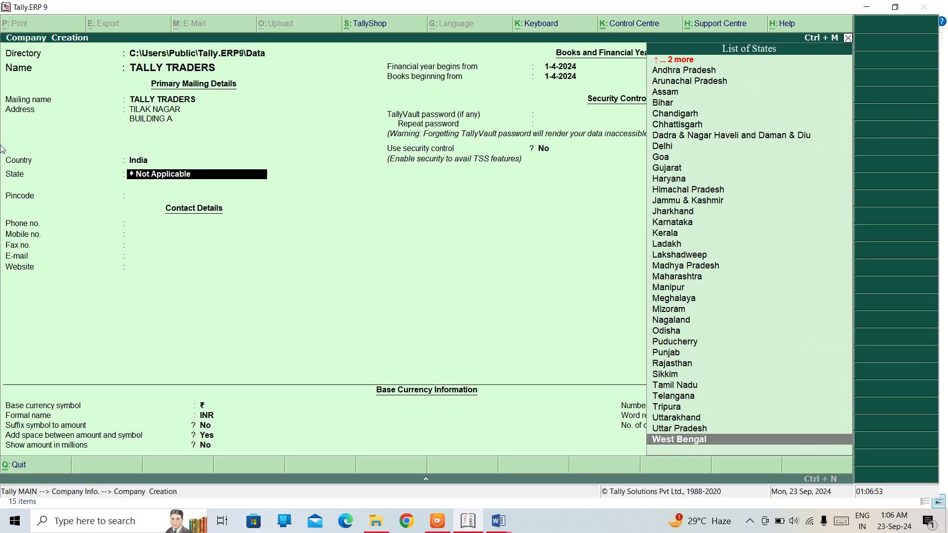
{"action": "type", "text": "x"}
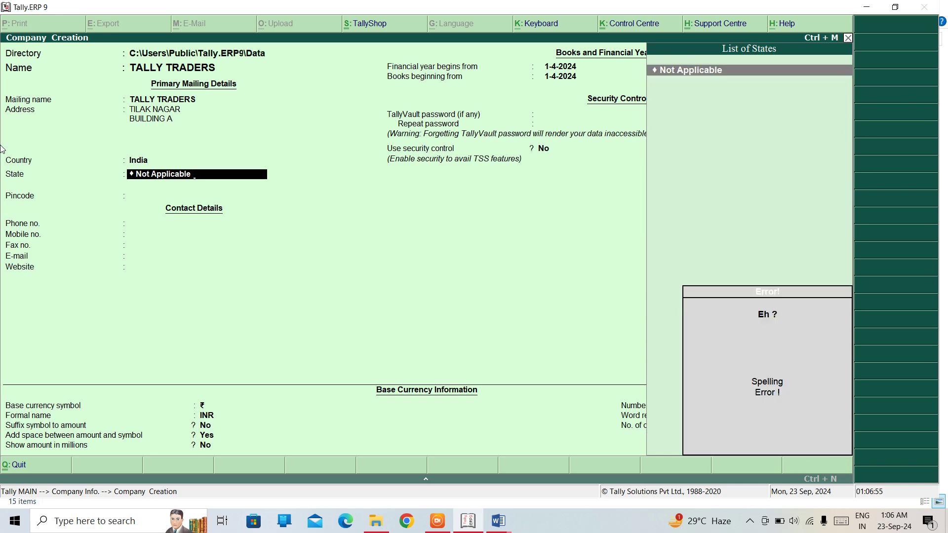
{"action": "key", "text": "BackSpace"}
{"action": "key", "text": "BackSpace"}
{"action": "key", "text": "BackSpace"}
{"action": "key", "text": "BackSpace"}
{"action": "key", "text": "BackSpace"}
{"action": "key", "text": "BackSpace"}
{"action": "key", "text": "BackSpace"}
{"action": "key", "text": "BackSpace"}
{"action": "key", "text": "BackSpace"}
{"action": "key", "text": "BackSpace"}
{"action": "key", "text": "BackSpace"}
{"action": "key", "text": "BackSpace"}
{"action": "key", "text": "BackSpace"}
{"action": "key", "text": "BackSpace"}
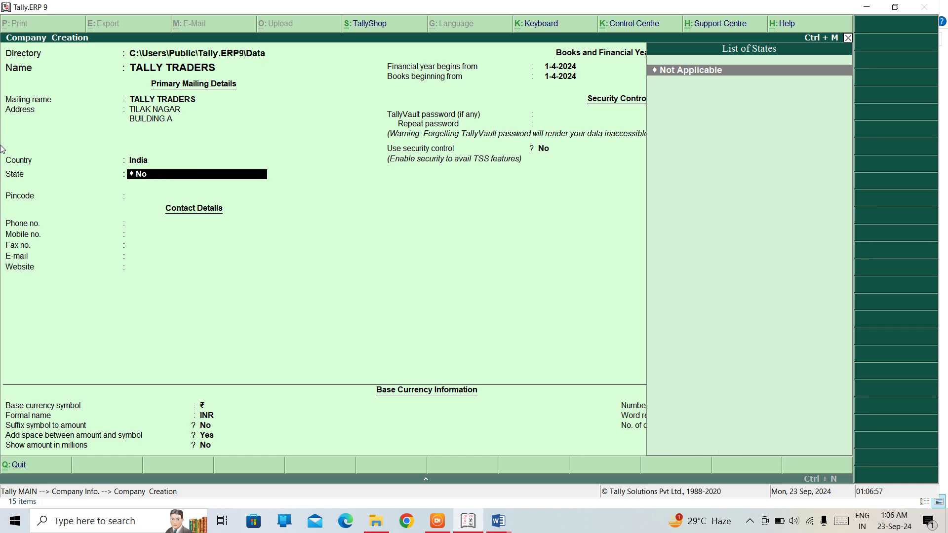
{"action": "key", "text": "BackSpace"}
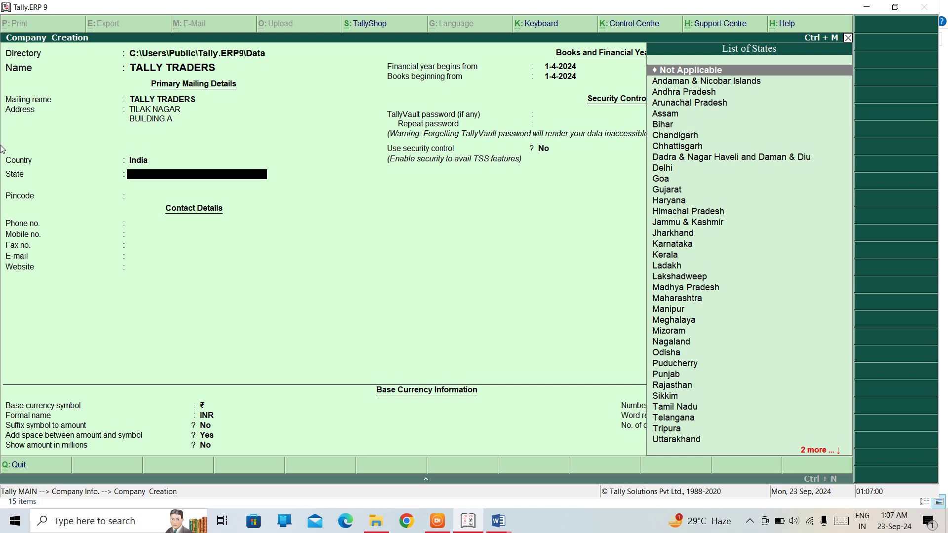
{"action": "type", "text": "DE"}
{"action": "key", "text": "Return"}
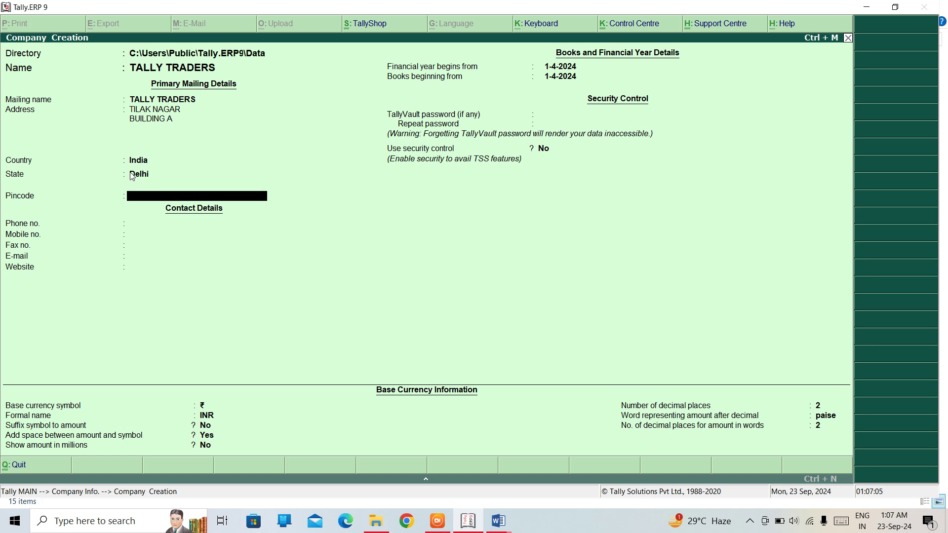
- Enter the company's pincode, phone, mobile and fax numbers
{"action": "type", "text": "110027"}
{"action": "key", "text": "Return"}
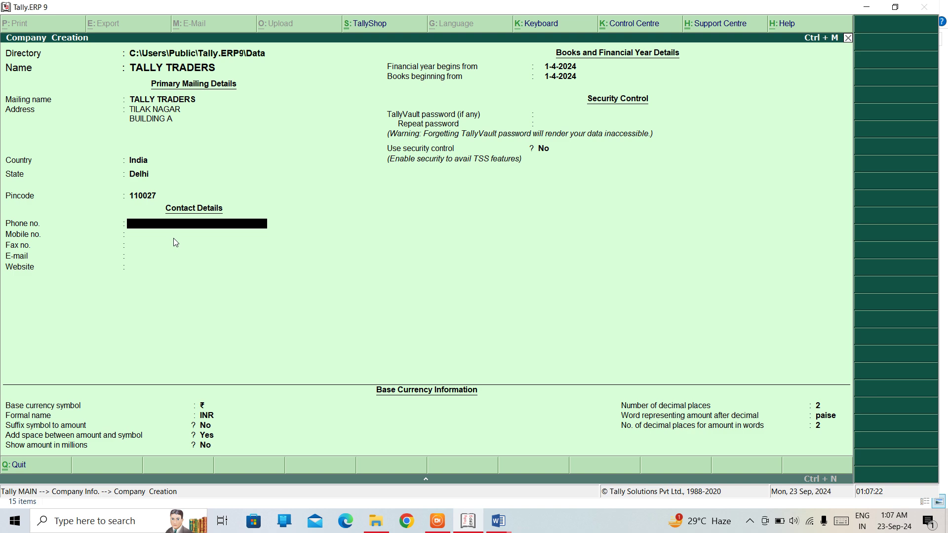
{"action": "key", "text": "Return"}
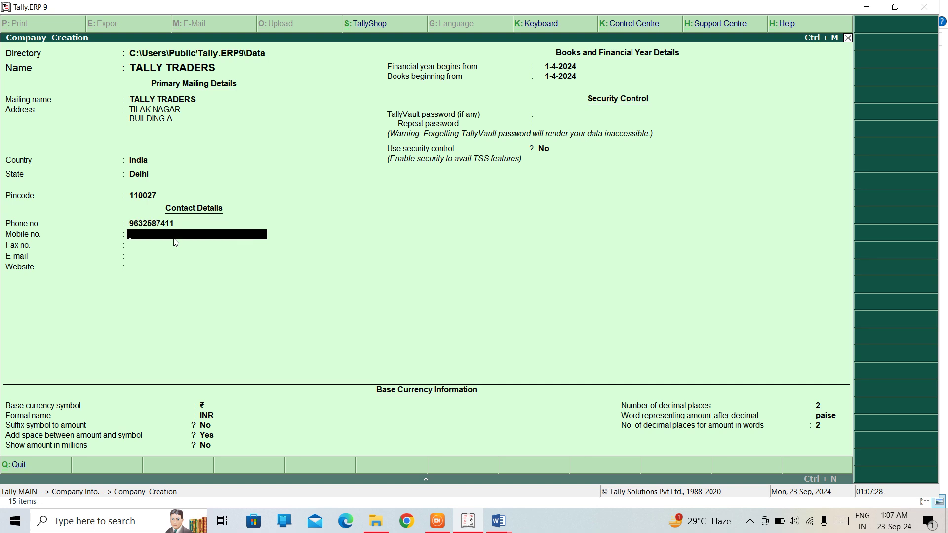
{"action": "key", "text": "Return"}
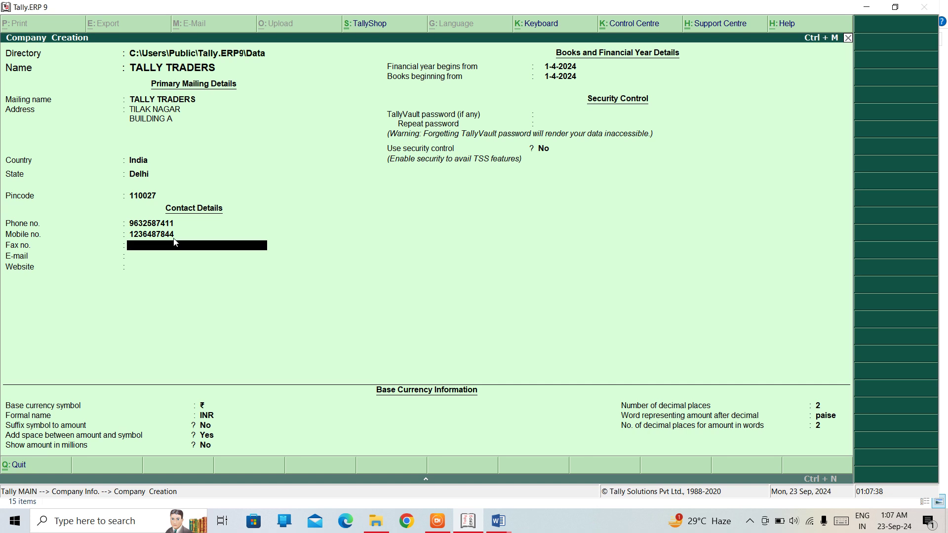
{"action": "type", "text": "123456"}
{"action": "key", "text": "Return"}
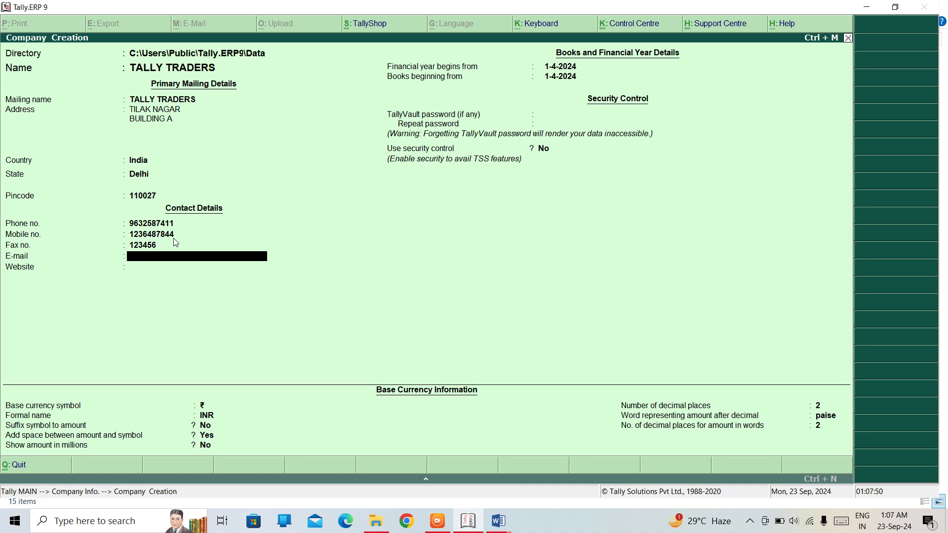
- Fill in the company's e-mail address and website
{"action": "key", "text": "Return"}
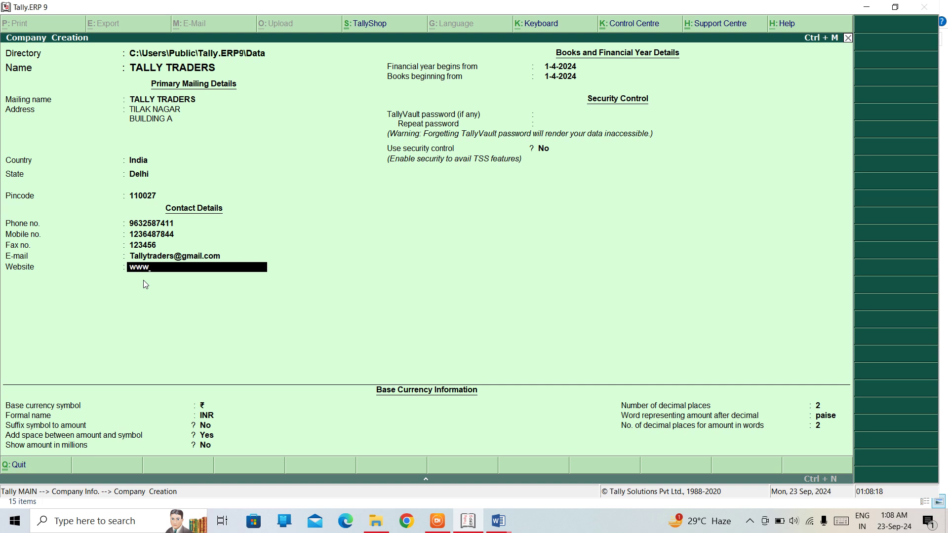
{"action": "type", "text": "allytraders.com"}
- Finish the website, accept the 1-4-2024 financial year, and skip the TallyVault password
{"action": "key", "text": "BackSpace"}
{"action": "key", "text": "Return"}
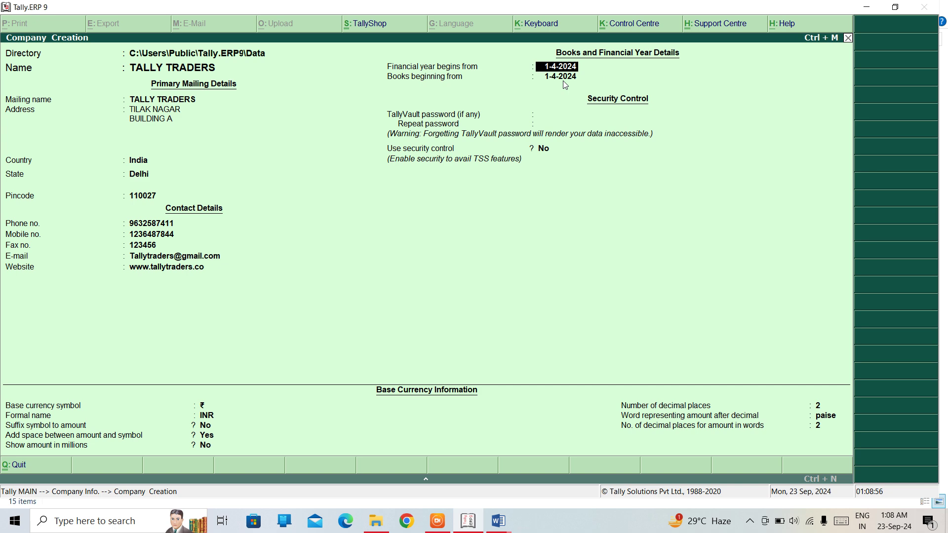
{"action": "key", "text": "Return"}
{"action": "key", "text": "Return"}
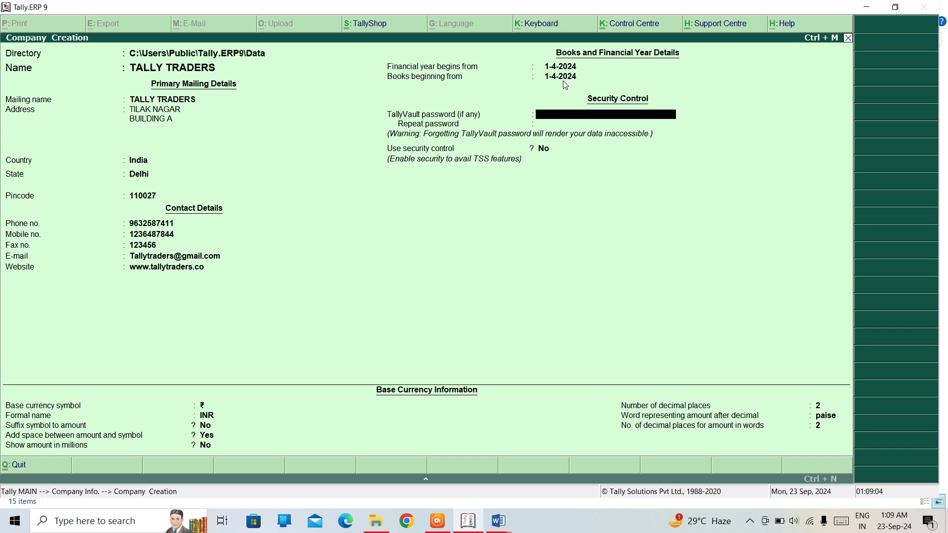
{"action": "key", "text": "Return"}
{"action": "key", "text": "Return"}
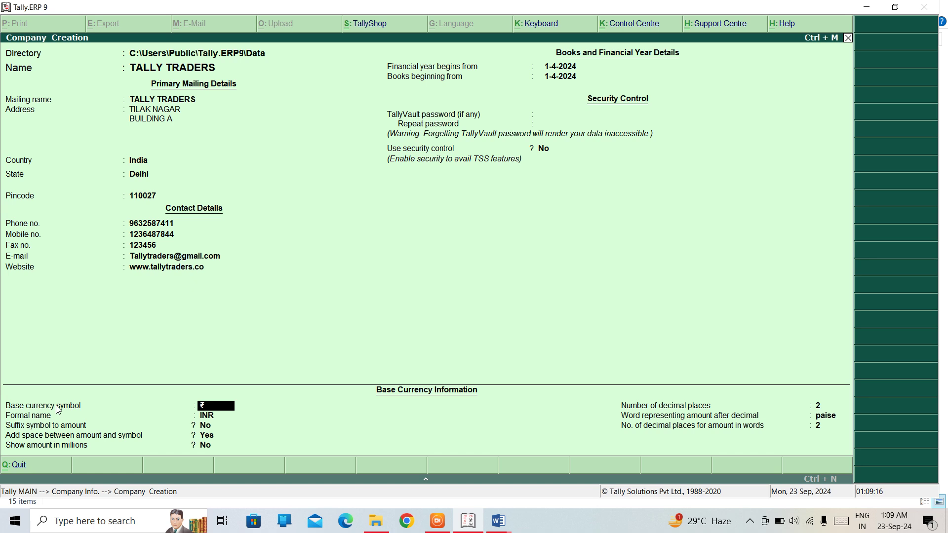
- Keep the rupee currency with suffix symbol No and a space between amount and symbol
{"action": "key", "text": "Return"}
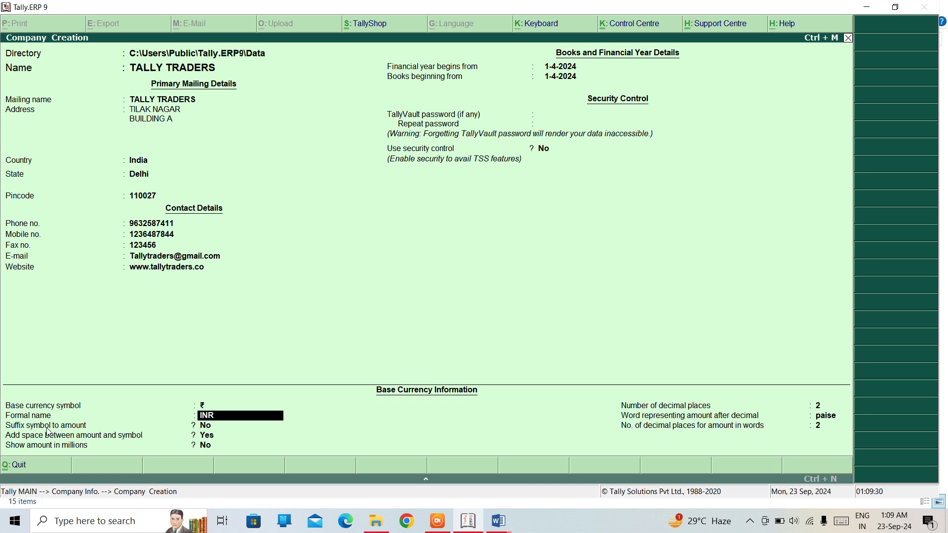
{"action": "key", "text": "Return"}
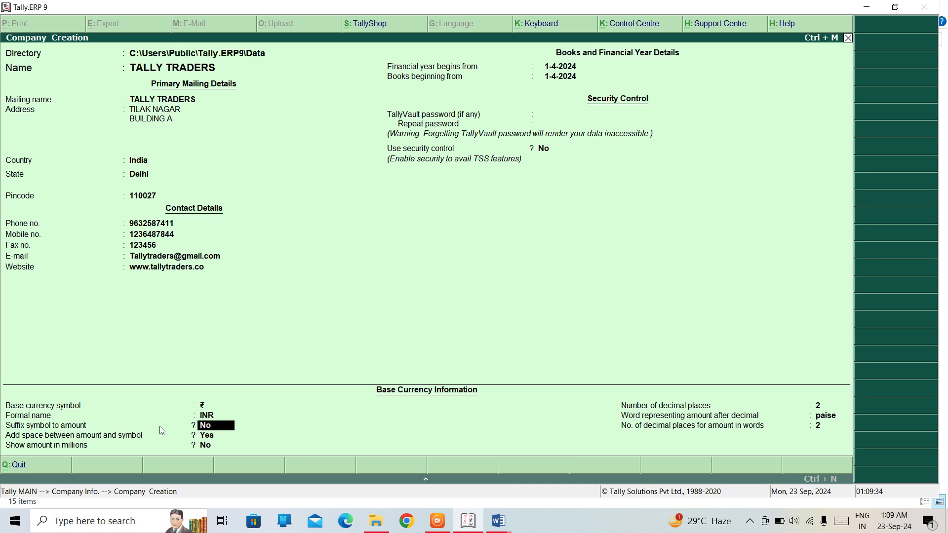
{"action": "key", "text": "Return"}
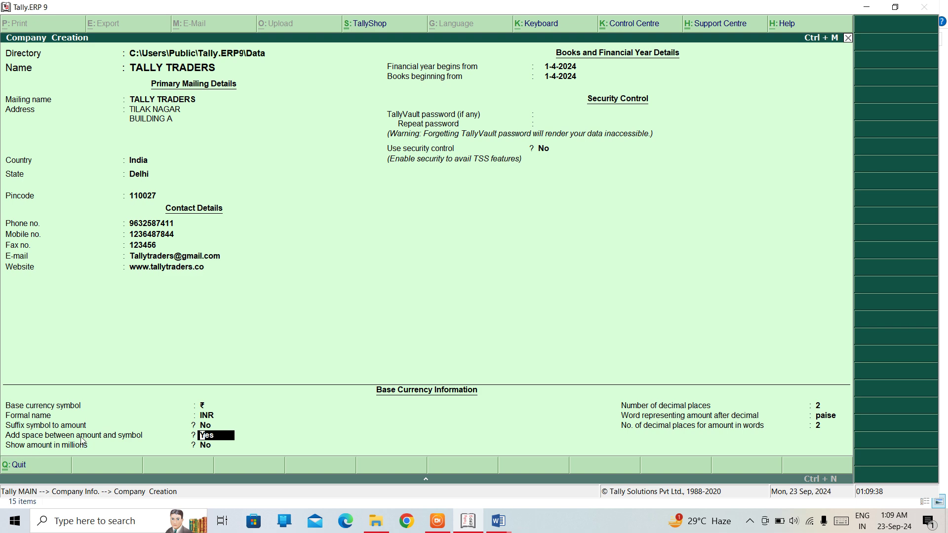
{"action": "left_click", "coordinate": [159, 424]}
{"action": "type", "text": "y"}
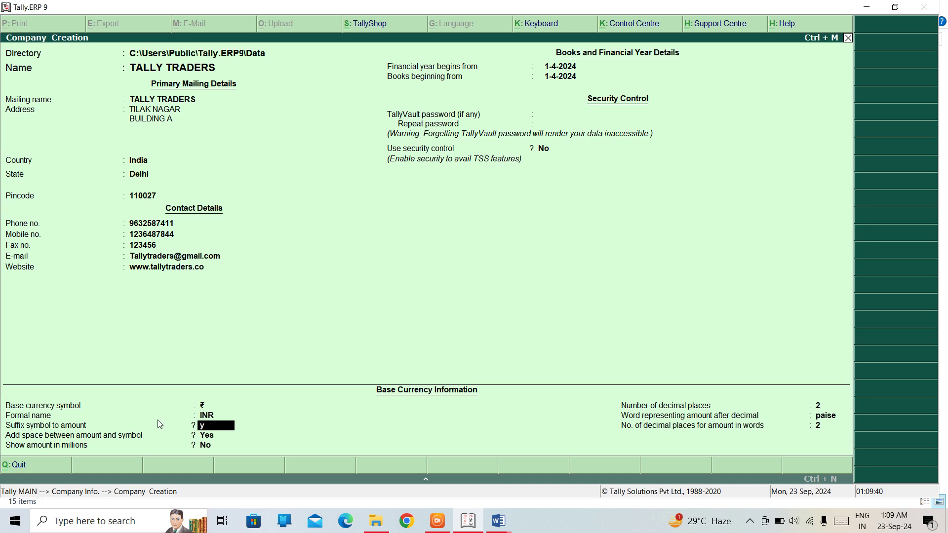
{"action": "key", "text": "Return"}
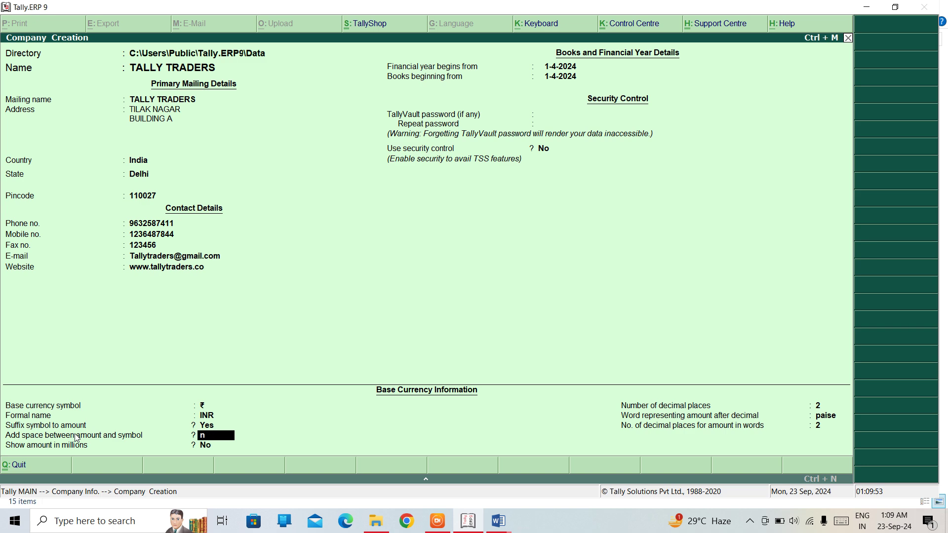
{"action": "key", "text": "n"}
{"action": "key", "text": "y"}
{"action": "key", "text": "Return"}
{"action": "key", "text": "Up"}
{"action": "key", "text": "Up"}
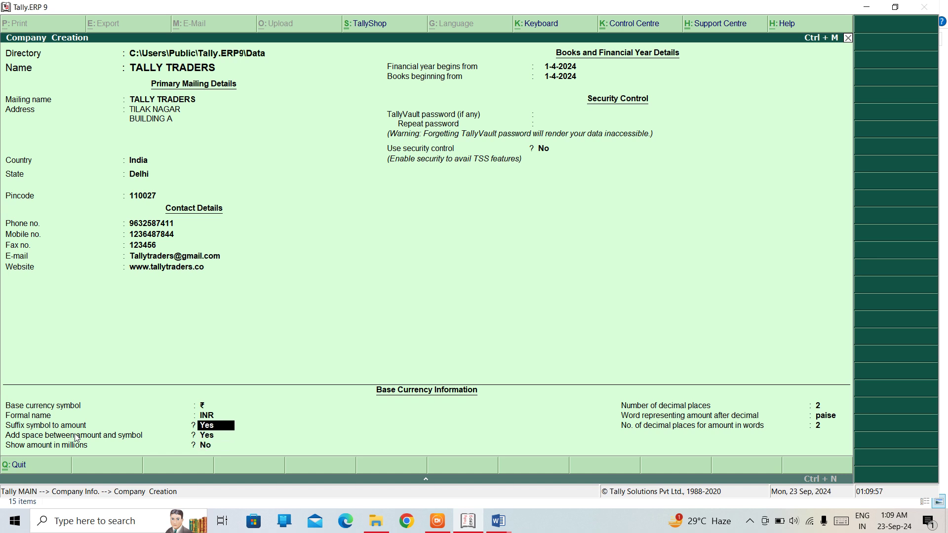
{"action": "key", "text": "n"}
{"action": "key", "text": "Return"}
{"action": "key", "text": "Return"}
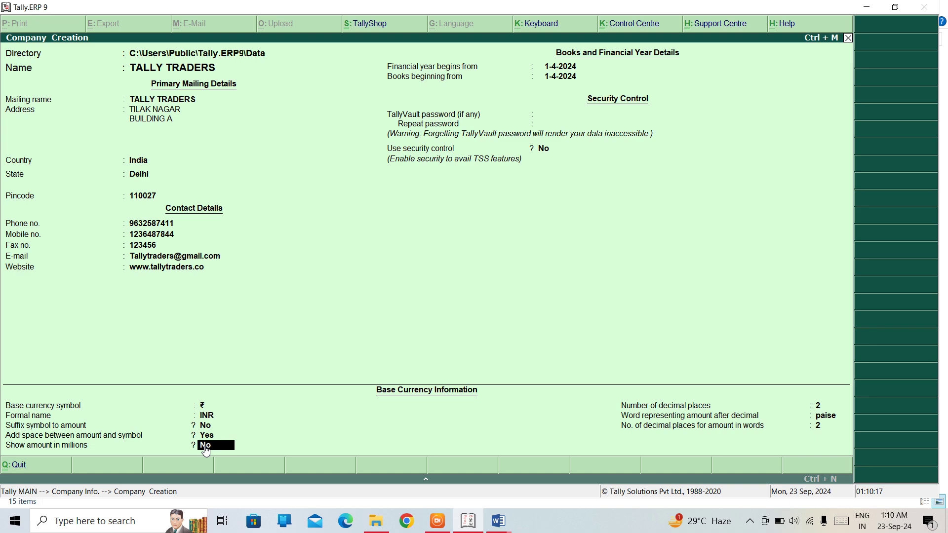
- Set amounts in millions to No, keep 2 decimal places, and reach the Accept? prompt
{"action": "type", "text": "y"}
{"action": "key", "text": "Return"}
{"action": "key", "text": "BackSpace"}
{"action": "type", "text": "n"}
{"action": "key", "text": "Return"}
{"action": "key", "text": "Return"}
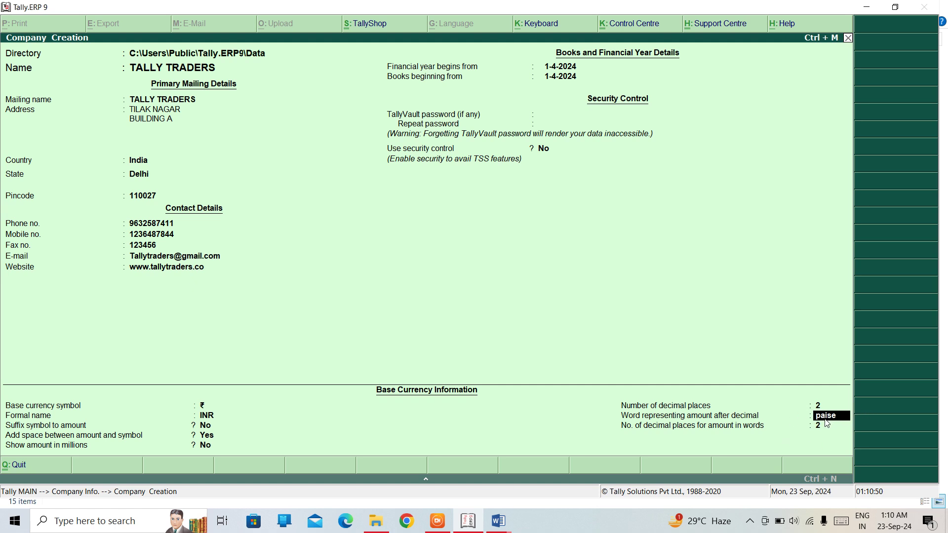
{"action": "key", "text": "Return"}
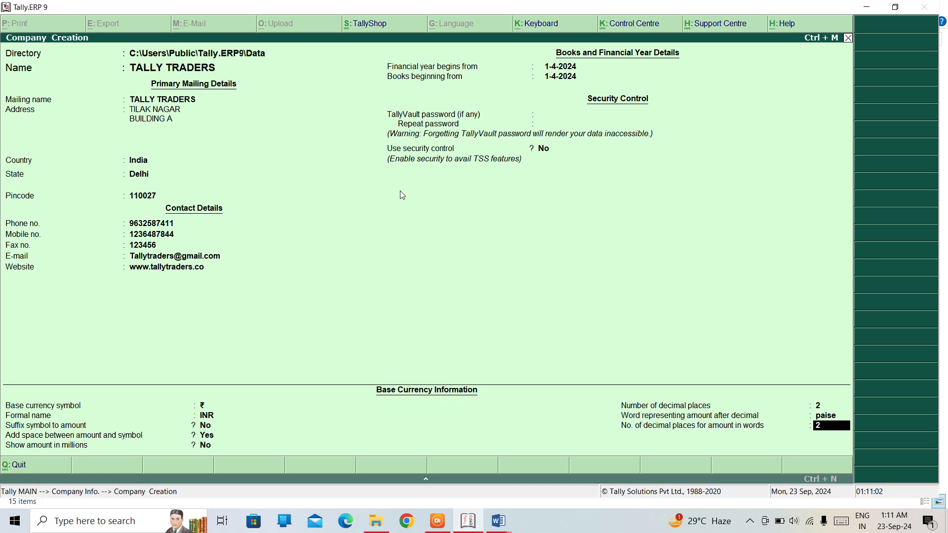
{"action": "key", "text": "Return"}
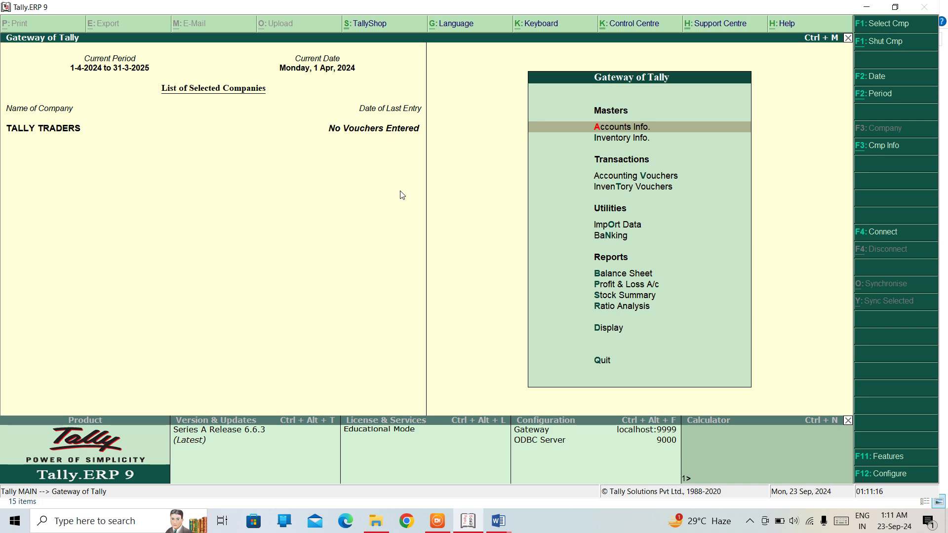
- Check the Gateway of Tally menu, language configuration and company list showing TALLY TRADERS
{"action": "key", "text": "Down"}
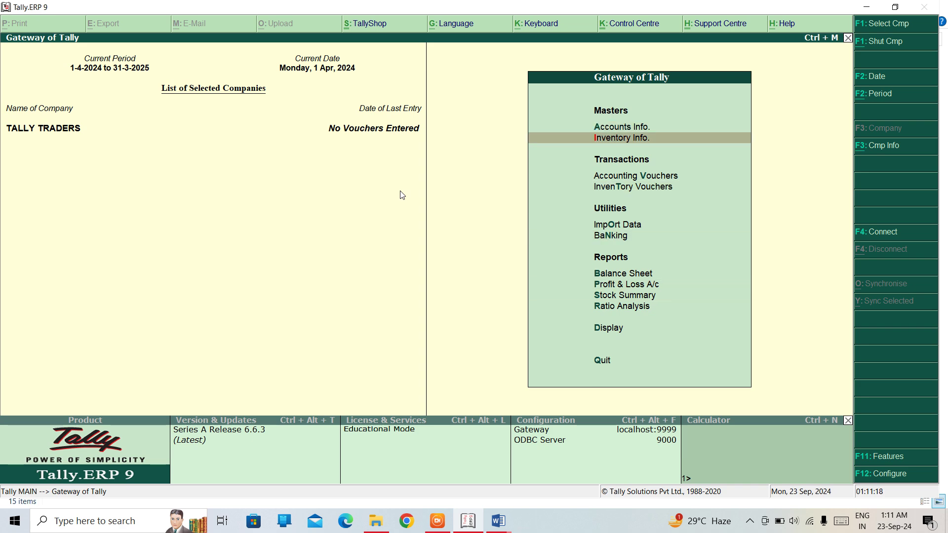
{"action": "key", "text": "Up"}
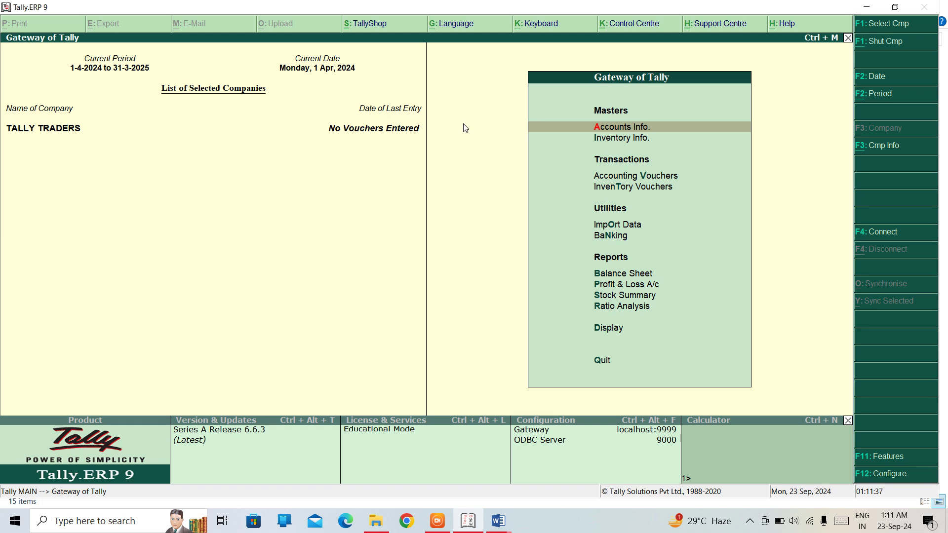
{"action": "key", "text": "ctrl+k"}
{"action": "key", "text": "Return"}
{"action": "key", "text": "F1"}
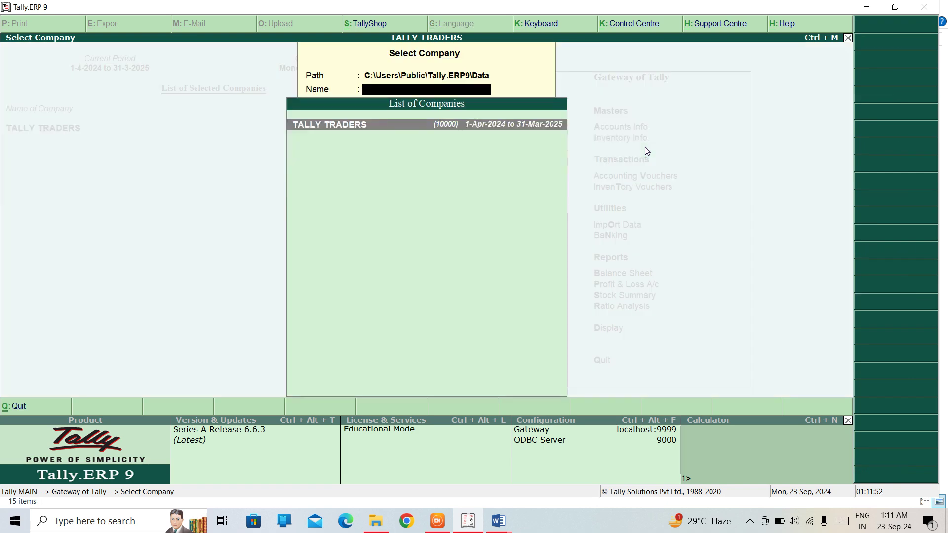
{"action": "key", "text": "Escape"}
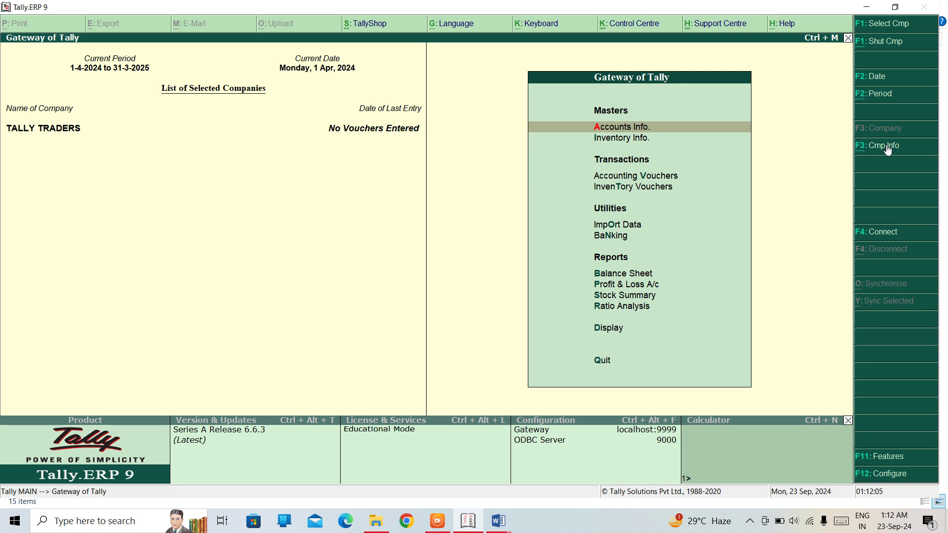
- Choose Alter under Company Info and select TALLY TRADERS for editing
{"action": "key", "text": "Return"}
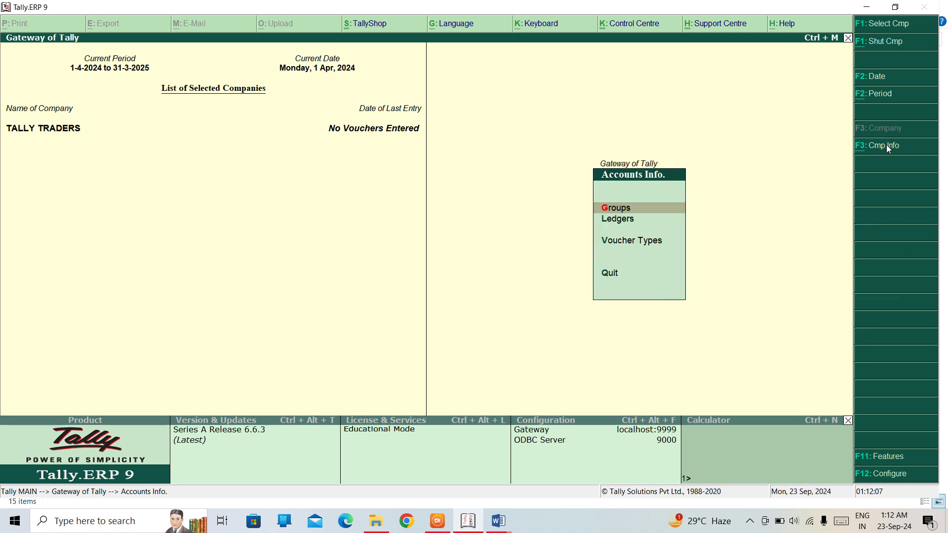
{"action": "left_click", "coordinate": [886, 144]}
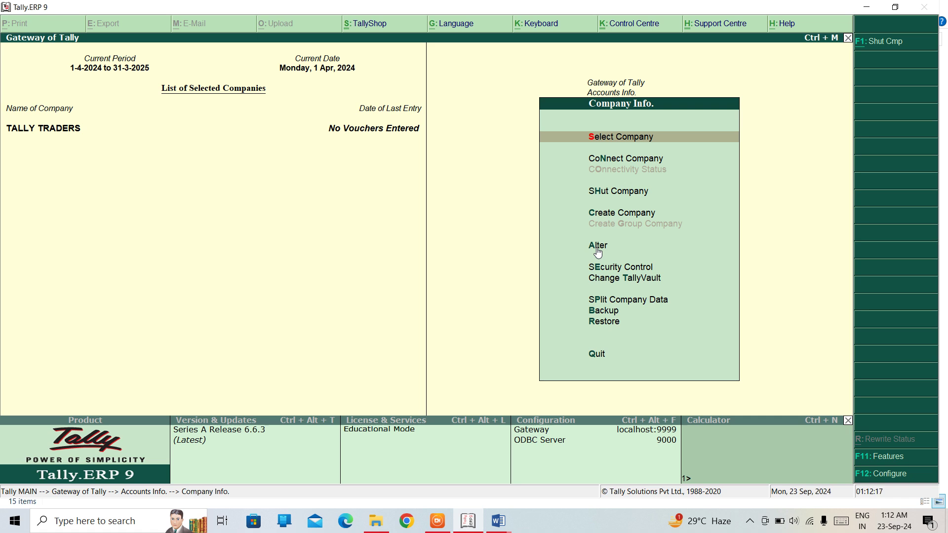
{"action": "key", "text": "Down"}
{"action": "key", "text": "Down"}
{"action": "key", "text": "Down"}
{"action": "key", "text": "Down"}
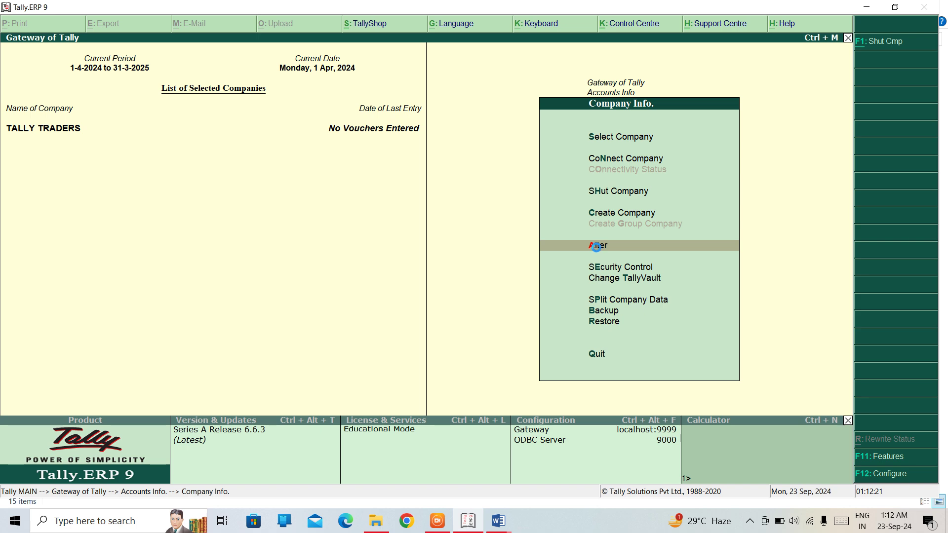
{"action": "key", "text": "Return"}
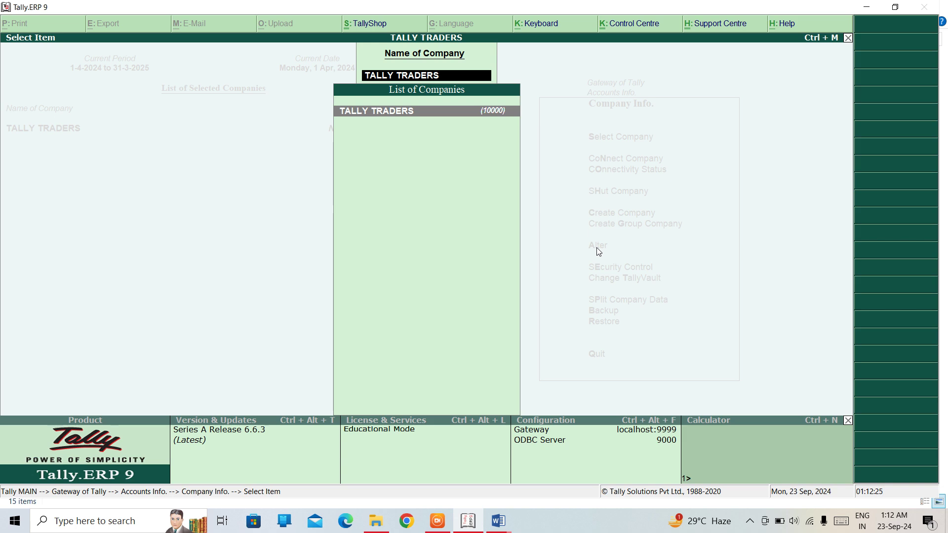
{"action": "key", "text": "Return"}
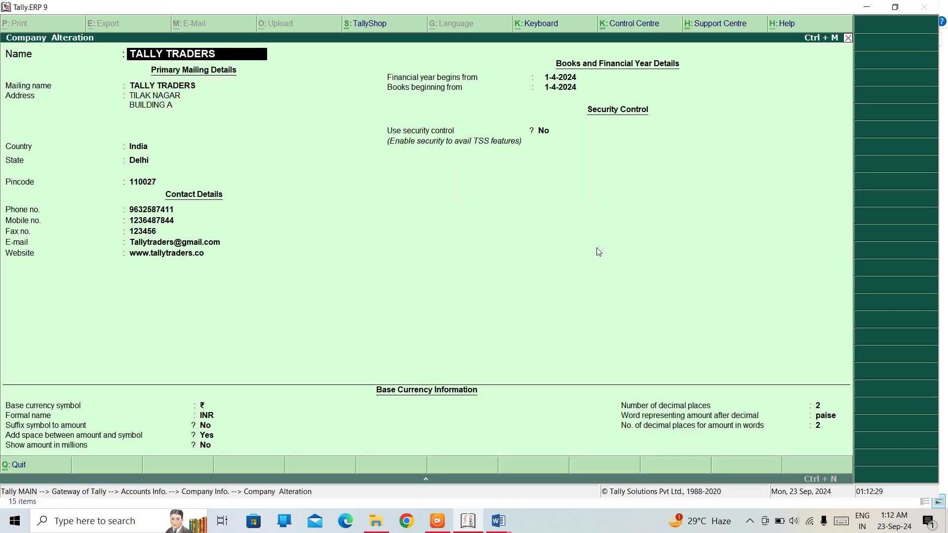
{"action": "key", "text": "Return"}
{"action": "key", "text": "Return"}
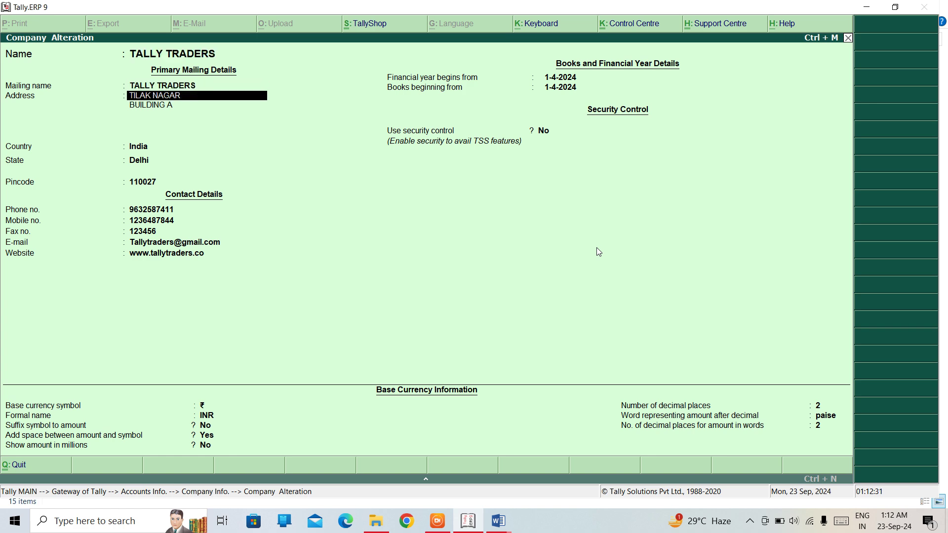
{"action": "key", "text": "Return"}
{"action": "key", "text": "Return"}
{"action": "key", "text": "Return"}
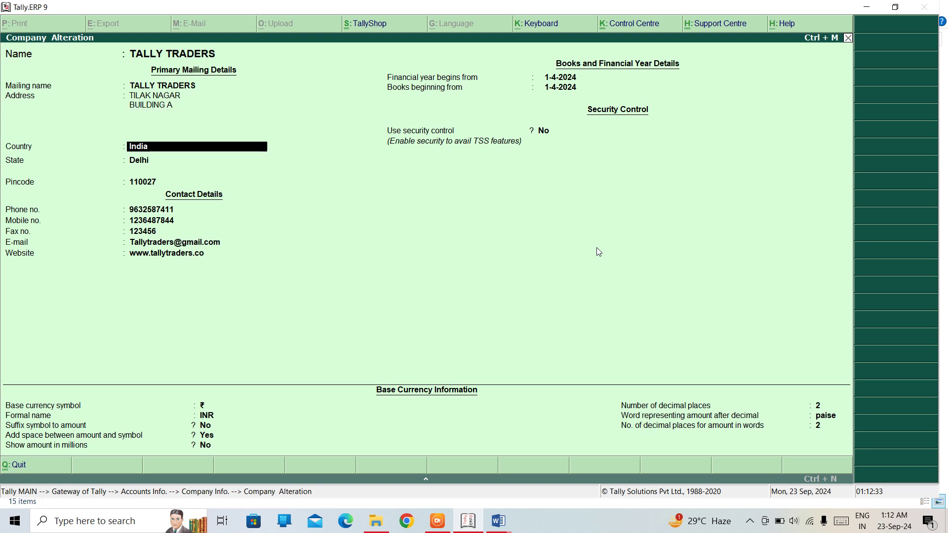
{"action": "key", "text": "Return"}
{"action": "key", "text": "Return"}
{"action": "key", "text": "Return"}
{"action": "key", "text": "Return"}
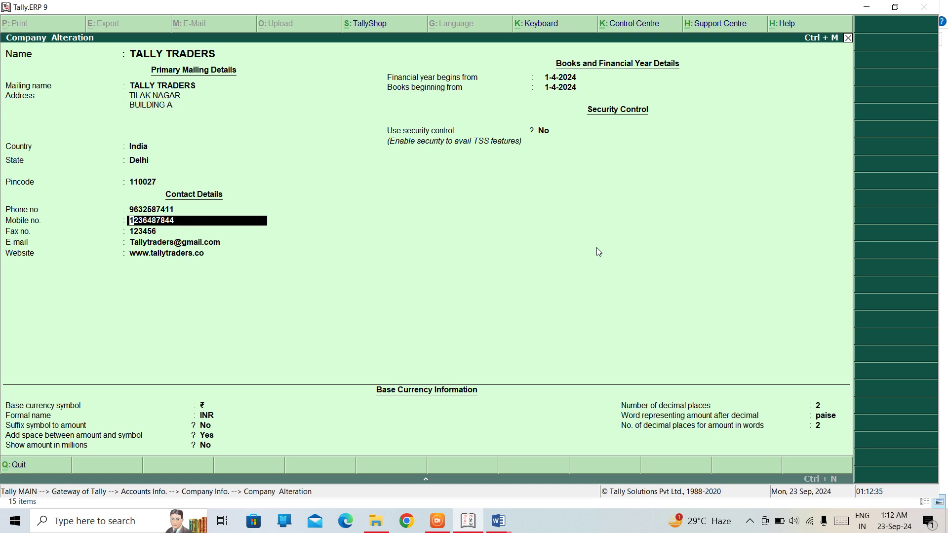
{"action": "key", "text": "Up"}
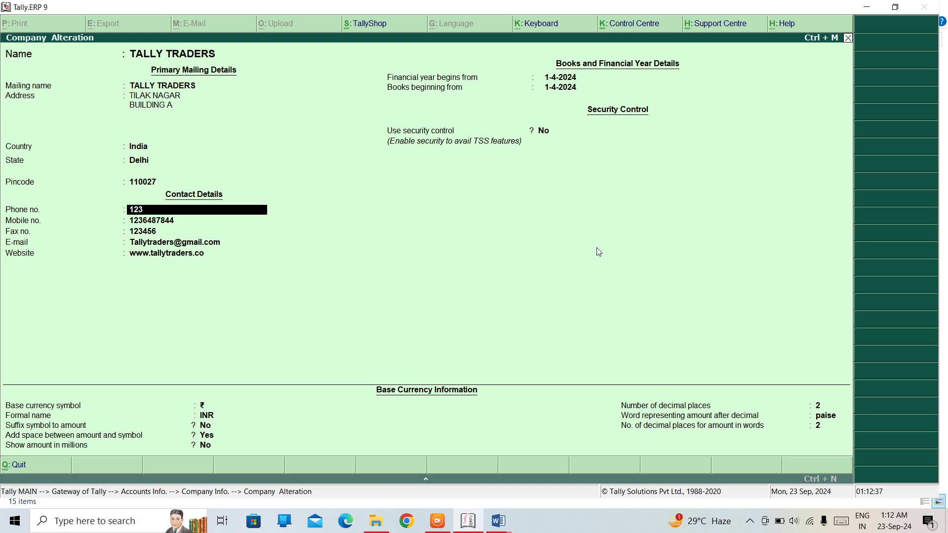
{"action": "key", "text": "Return"}
{"action": "key", "text": "Return"}
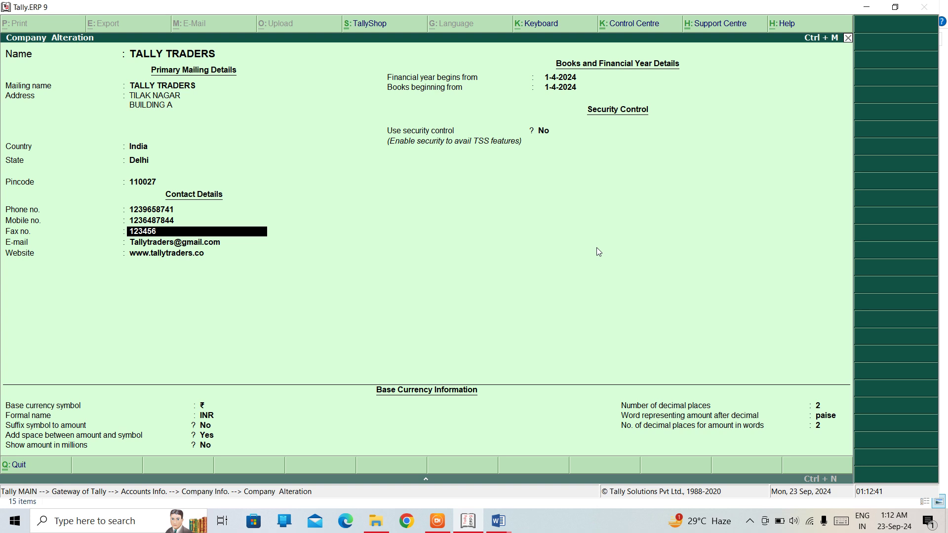
{"action": "key", "text": "Return"}
{"action": "key", "text": "Return"}
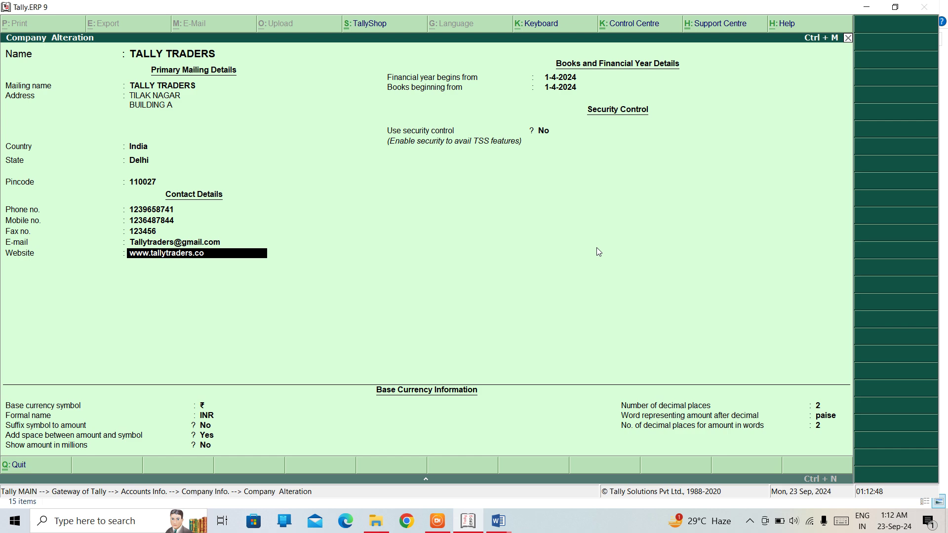
{"action": "key", "text": "Right"}
{"action": "key", "text": "Right"}
{"action": "key", "text": "Right"}
{"action": "key", "text": "BackSpace"}
{"action": "key", "text": "Return"}
{"action": "key", "text": "Return"}
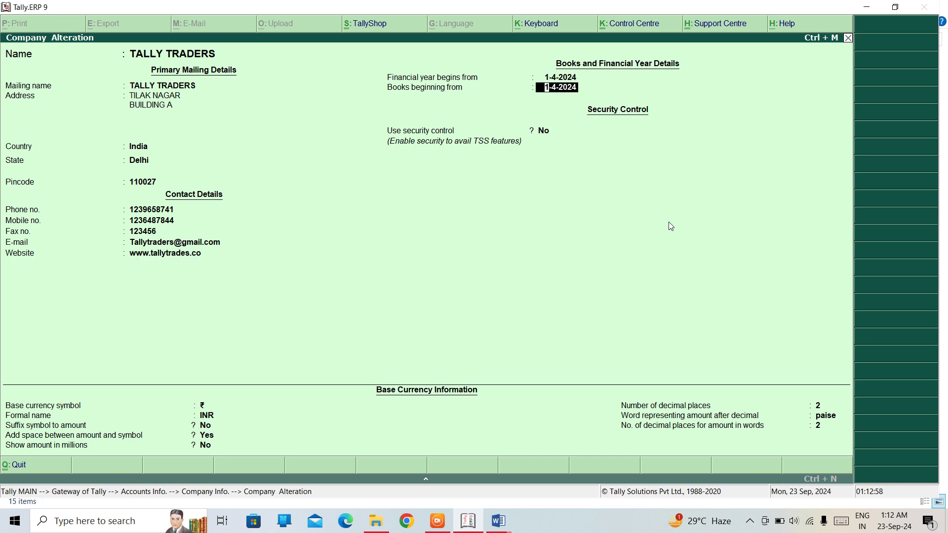
- Replace the mailing name with 'Tally Erp Traders' and move back up to the company Name
{"action": "key", "text": "BackSpace"}
{"action": "key", "text": "BackSpace"}
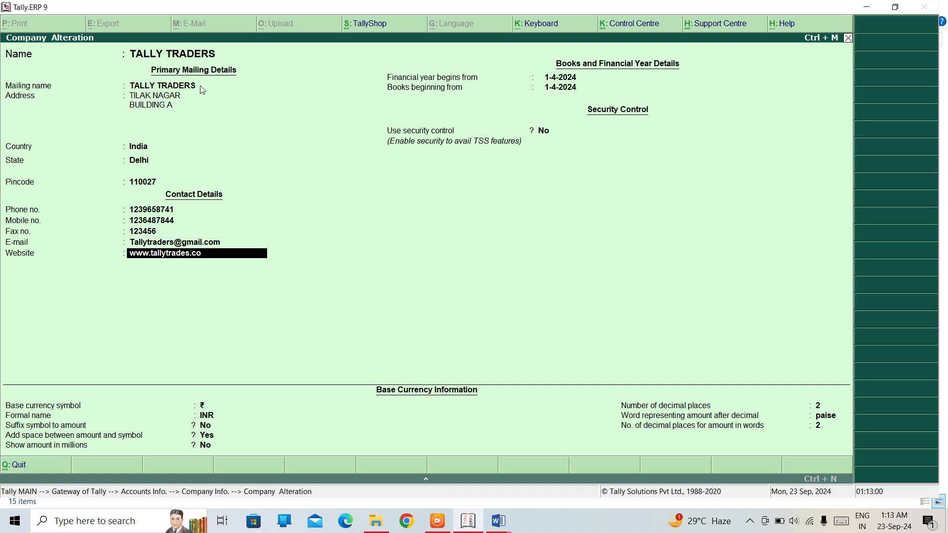
{"action": "key", "text": "BackSpace"}
{"action": "key", "text": "BackSpace"}
{"action": "key", "text": "BackSpace"}
{"action": "key", "text": "BackSpace"}
{"action": "key", "text": "BackSpace"}
{"action": "key", "text": "BackSpace"}
{"action": "key", "text": "BackSpace"}
{"action": "key", "text": "BackSpace"}
{"action": "key", "text": "BackSpace"}
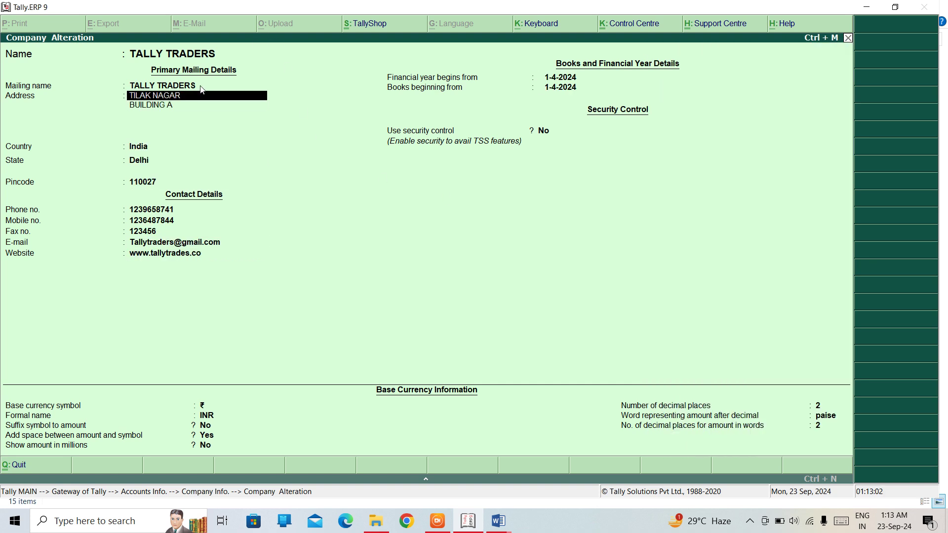
{"action": "key", "text": "BackSpace"}
{"action": "type", "text": "Tra"}
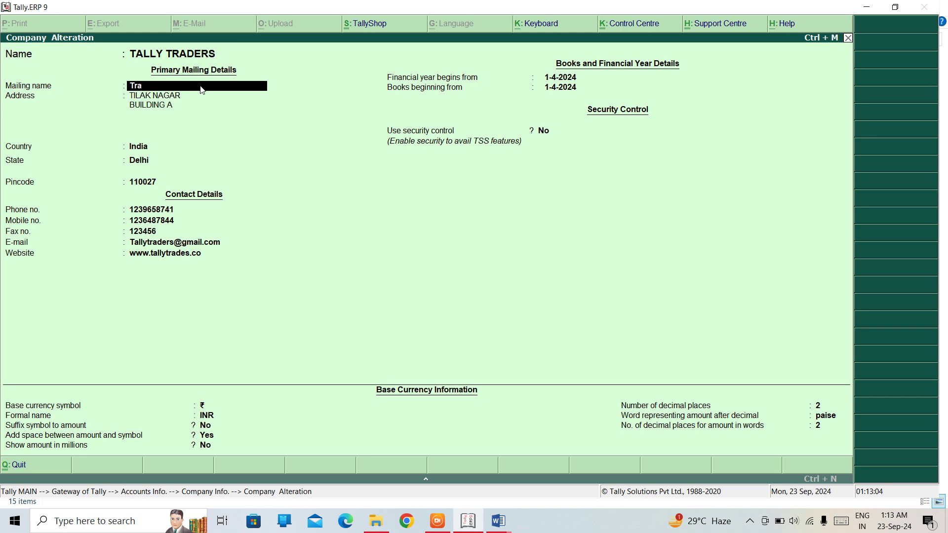
{"action": "key", "text": "BackSpace"}
{"action": "key", "text": "BackSpace"}
{"action": "type", "text": "ally Erp Trade"}
{"action": "key", "text": "Return"}
{"action": "key", "text": "Return"}
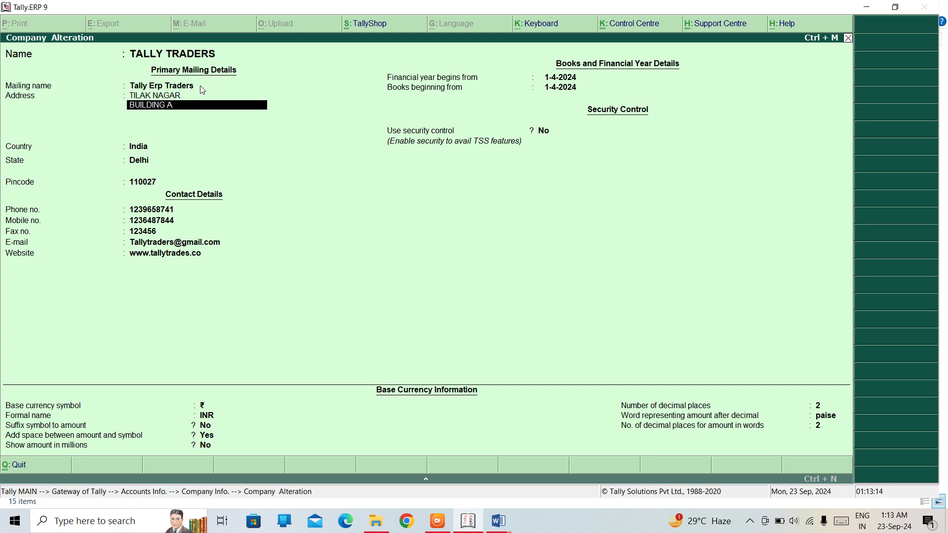
{"action": "key", "text": "Return"}
{"action": "key", "text": "Return"}
{"action": "key", "text": "Return"}
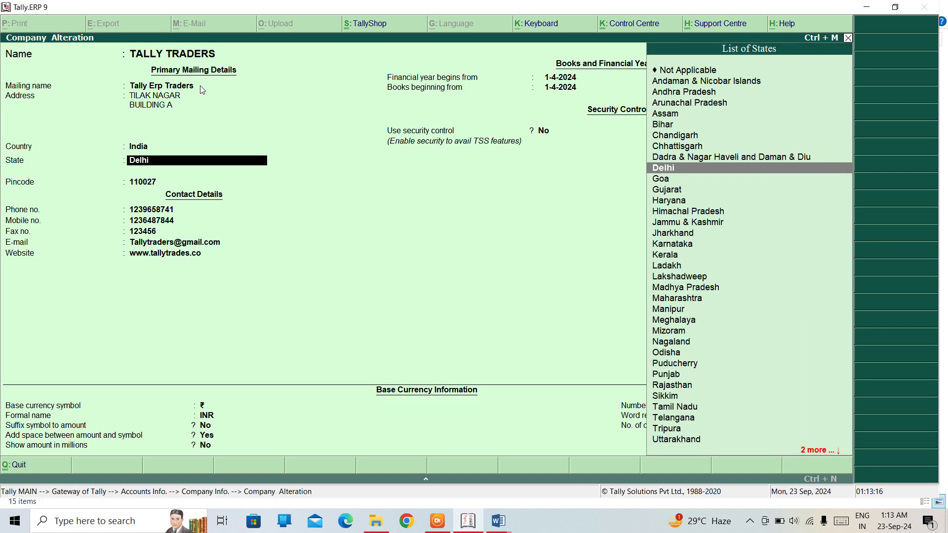
{"action": "key", "text": "Up"}
{"action": "key", "text": "Up"}
{"action": "key", "text": "Up"}
{"action": "key", "text": "Up"}
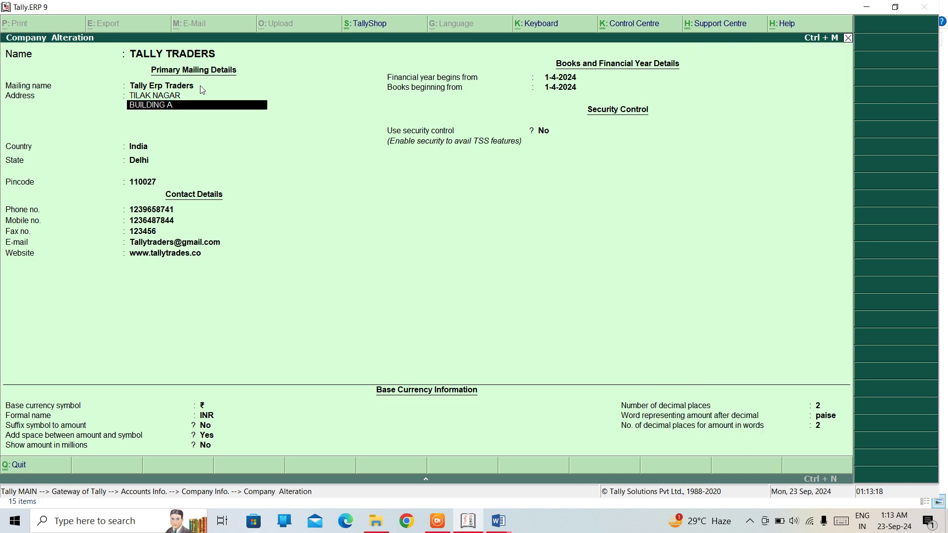
{"action": "key", "text": "Up"}
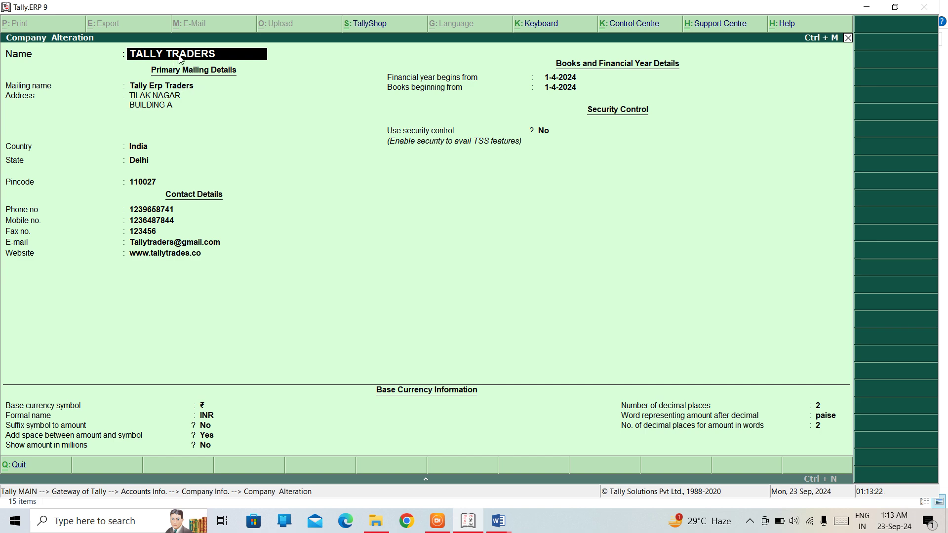
- Edit the mailing name to remove 'Erp', correcting it back to TALLY TRADERS
{"action": "left_click", "coordinate": [164, 87]}
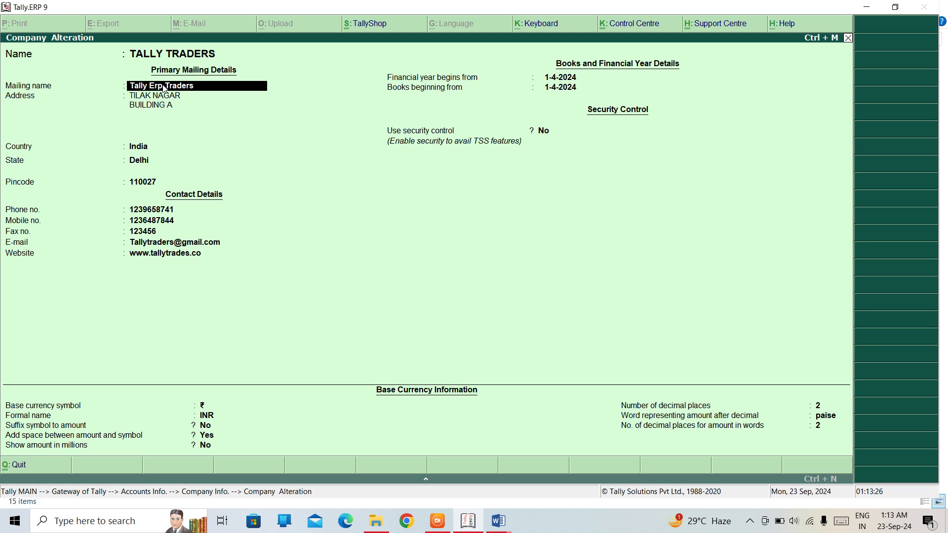
{"action": "key", "text": "BackSpace"}
{"action": "key", "text": "BackSpace"}
{"action": "key", "text": "Delete"}
{"action": "key", "text": "BackSpace"}
{"action": "key", "text": "BackSpace"}
{"action": "key", "text": "Delete"}
{"action": "type", "text": "y"}
{"action": "type", "text": " TRAD"}
{"action": "type", "text": "ERA"}
{"action": "key", "text": "BackSpace"}
{"action": "type", "text": "S"}
- Change the company name to TALLY ERP TRADERS and re-enter mailing name TALLY TRADERS
{"action": "key", "text": "Up"}
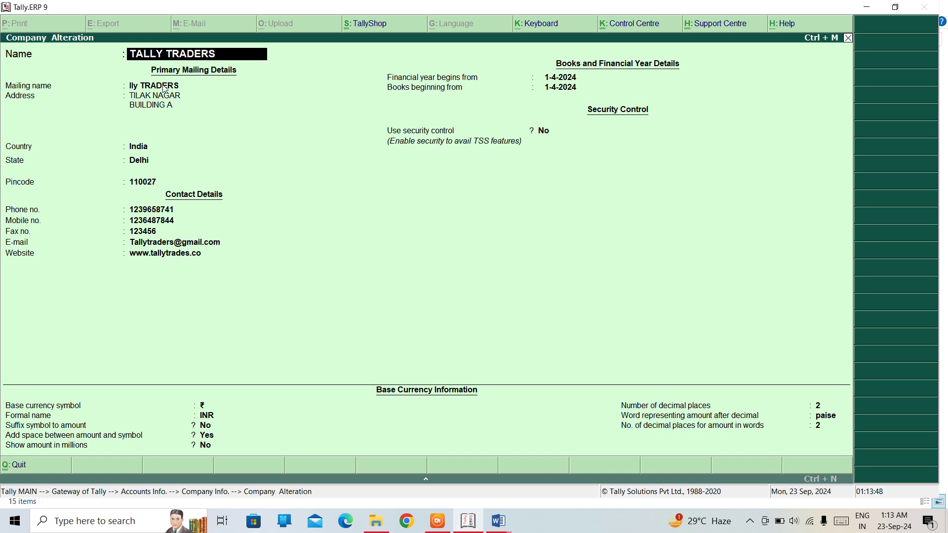
{"action": "key", "text": "Down"}
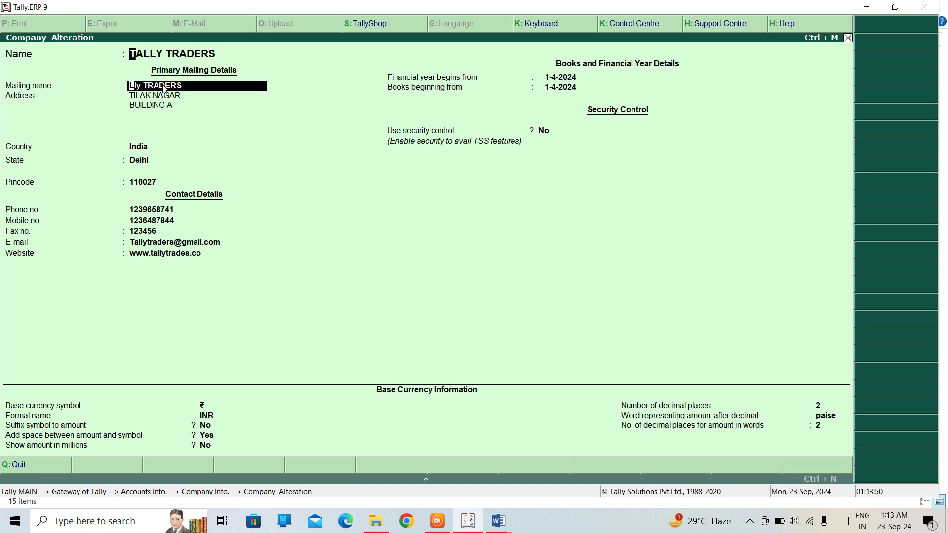
{"action": "key", "text": "Up"}
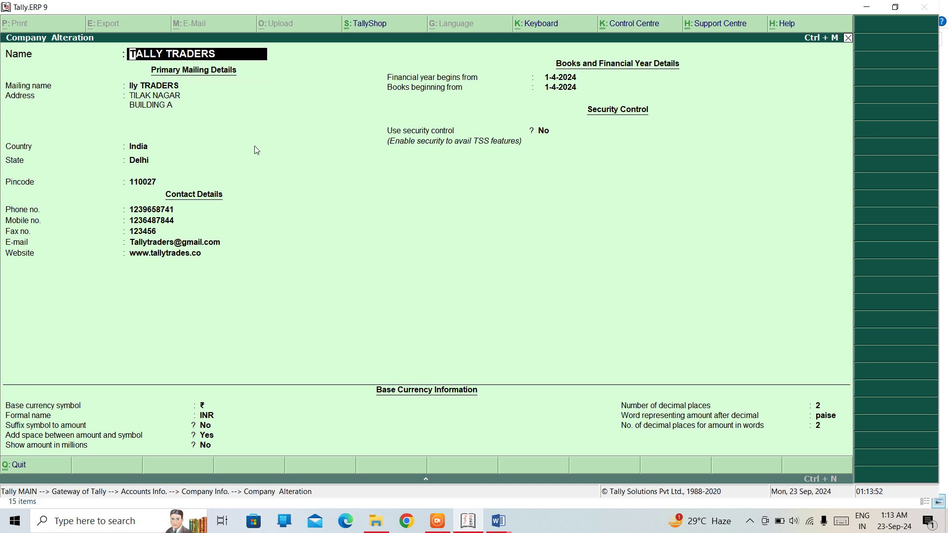
{"action": "type", "text": "TALLY ERP TRADERS"}
{"action": "key", "text": "Return"}
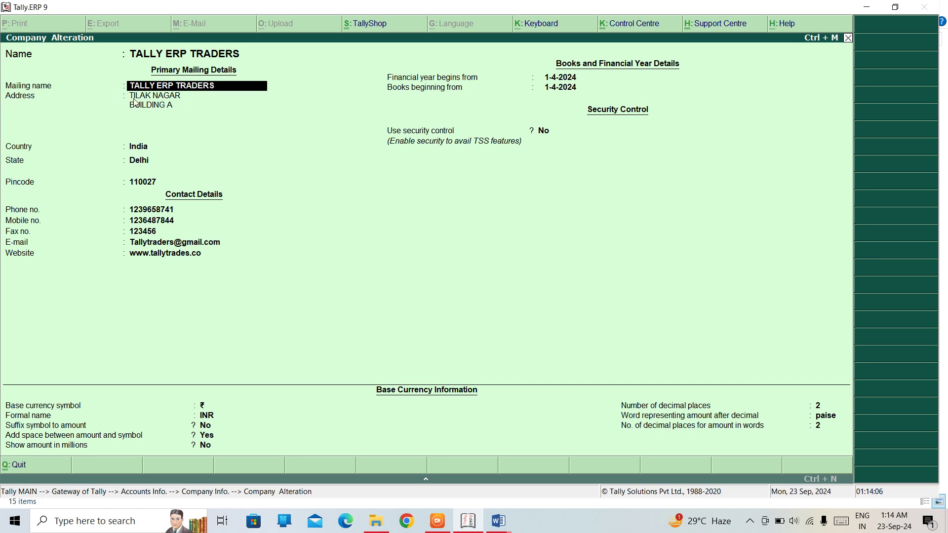
{"action": "type", "text": "TALLY TRADERS"}
{"action": "key", "text": "Return"}
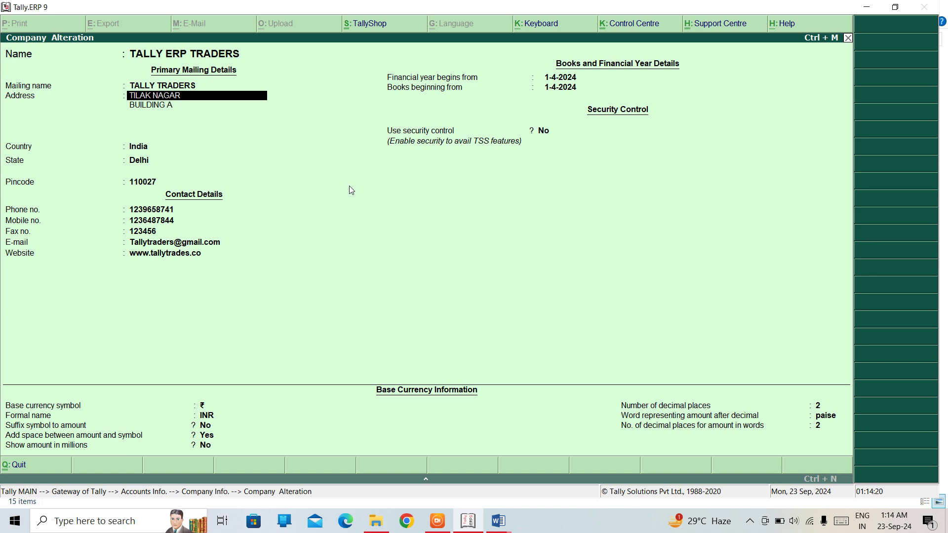
{"action": "key", "text": "Return"}
{"action": "key", "text": "Return"}
{"action": "key", "text": "Return"}
{"action": "key", "text": "Return"}
{"action": "key", "text": "Return"}
{"action": "key", "text": "Return"}
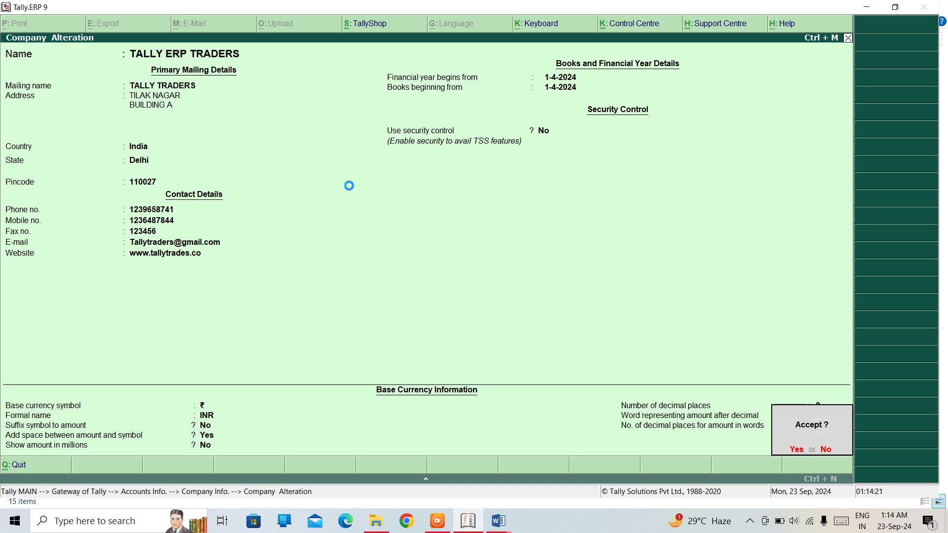
- Accept the alteration and return to the Gateway of Tally listing TALLY ERP TRADERS
{"action": "key", "text": "Return"}
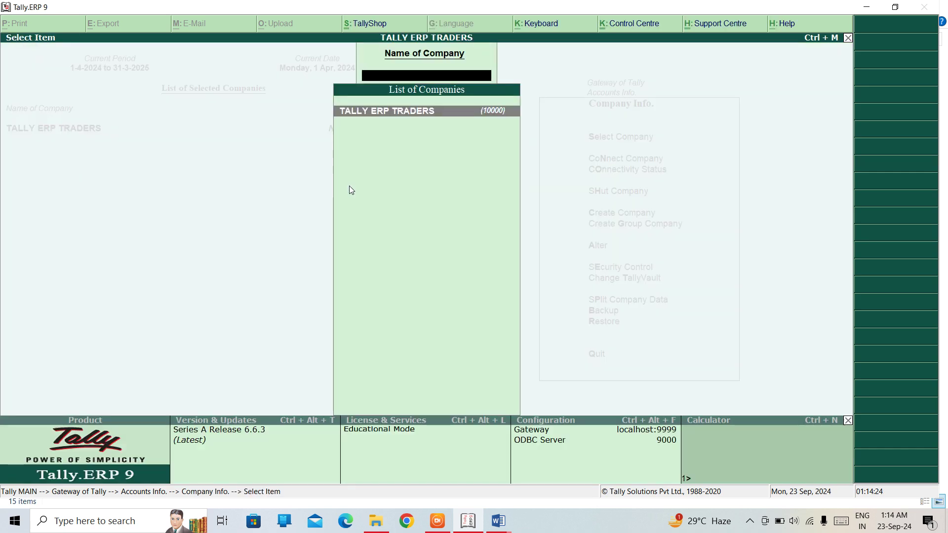
{"action": "key", "text": "Escape"}
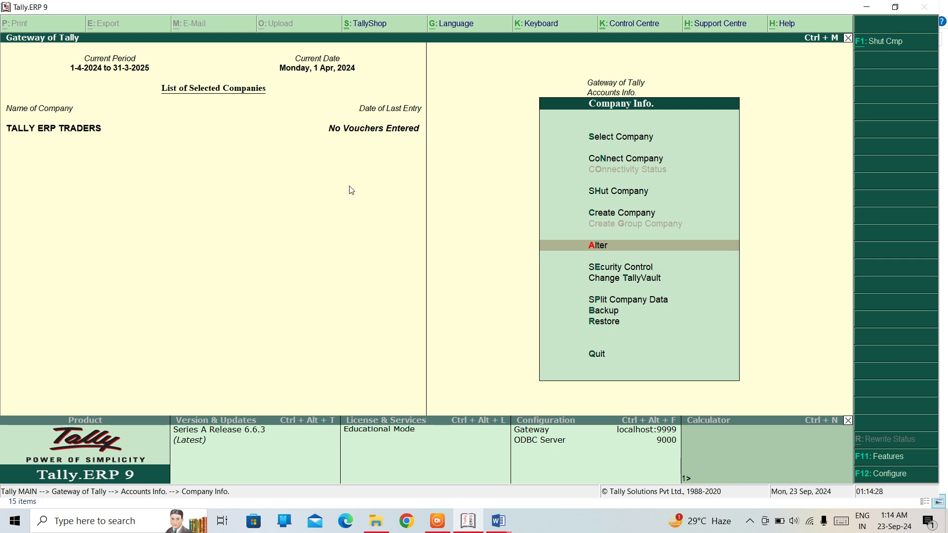
{"action": "key", "text": "Escape"}
{"action": "key", "text": "Escape"}
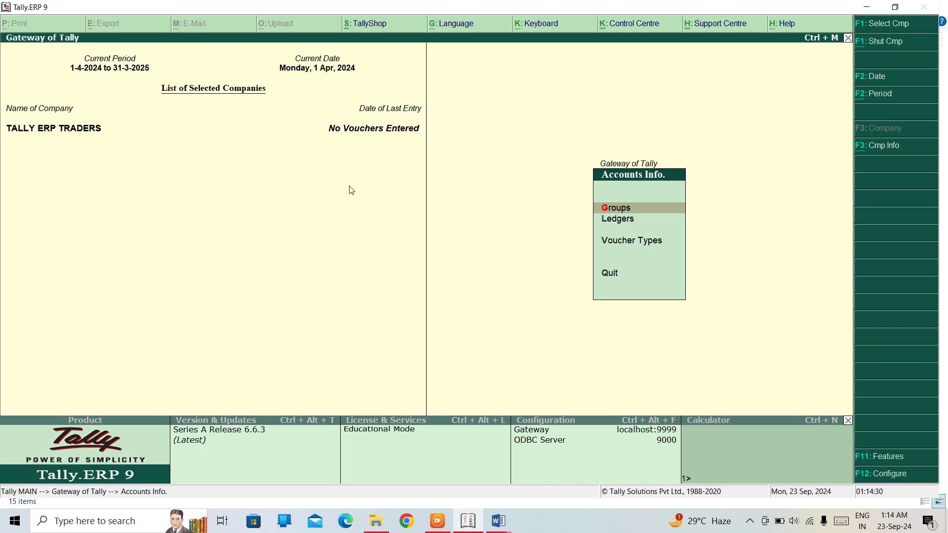